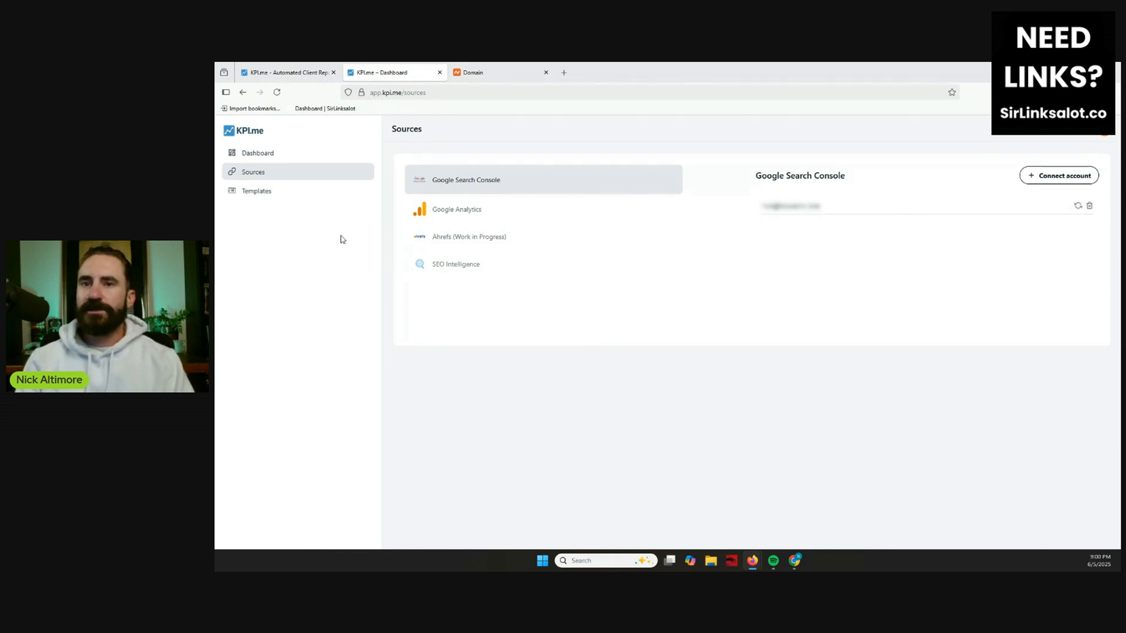
Create a new dashboard named "SirLinksalot" with Start from Scratch as its origin.
left_click(274, 194)
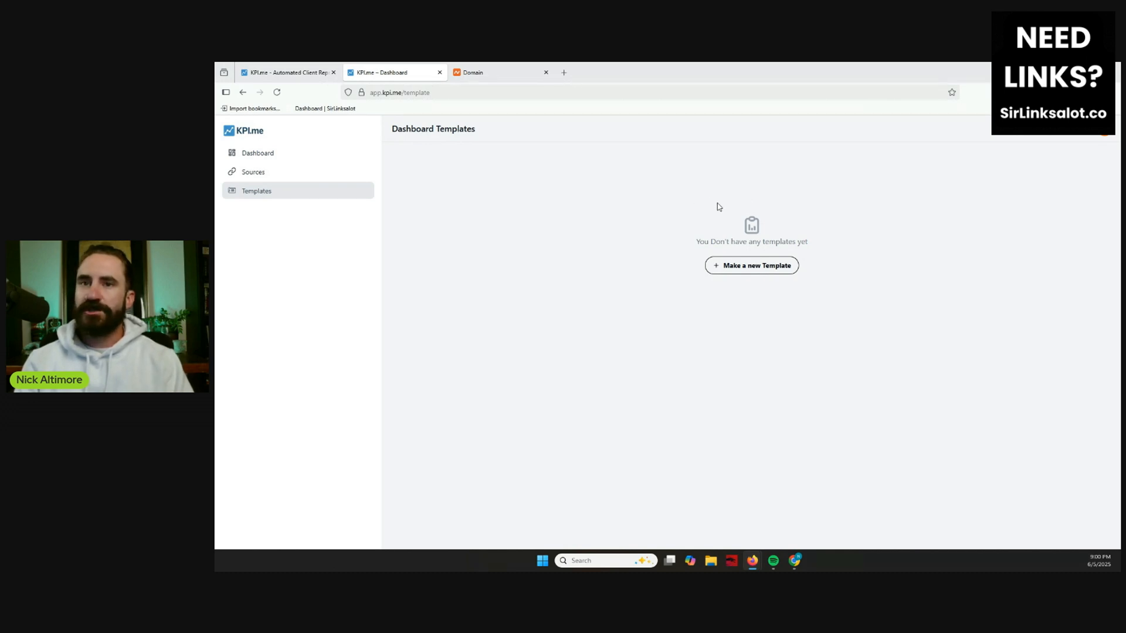
left_click(280, 154)
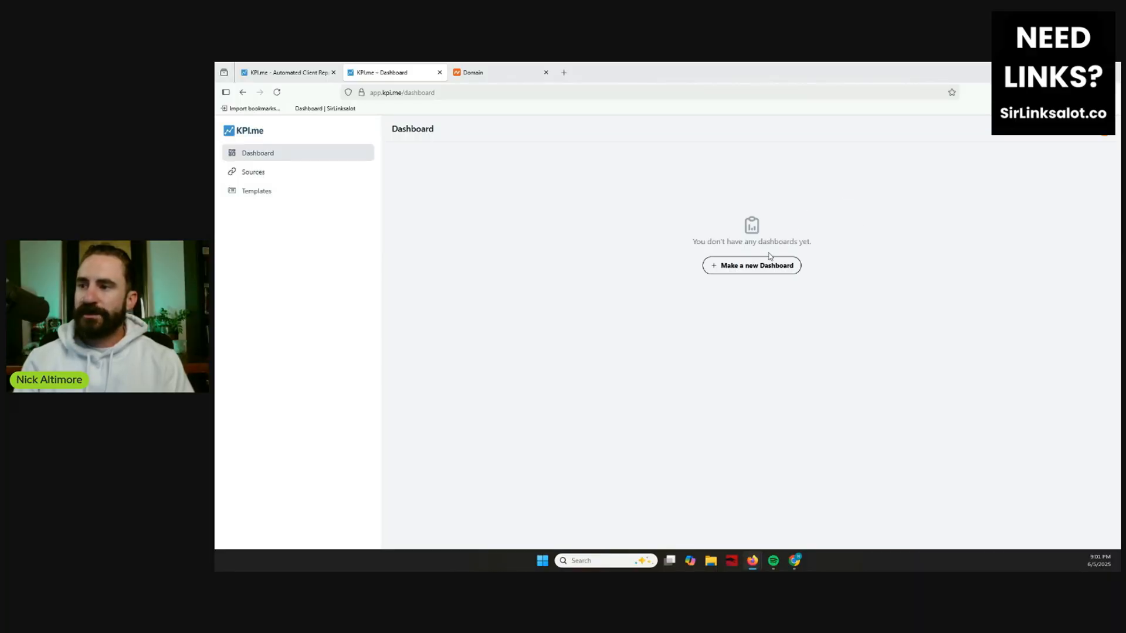
left_click(761, 266)
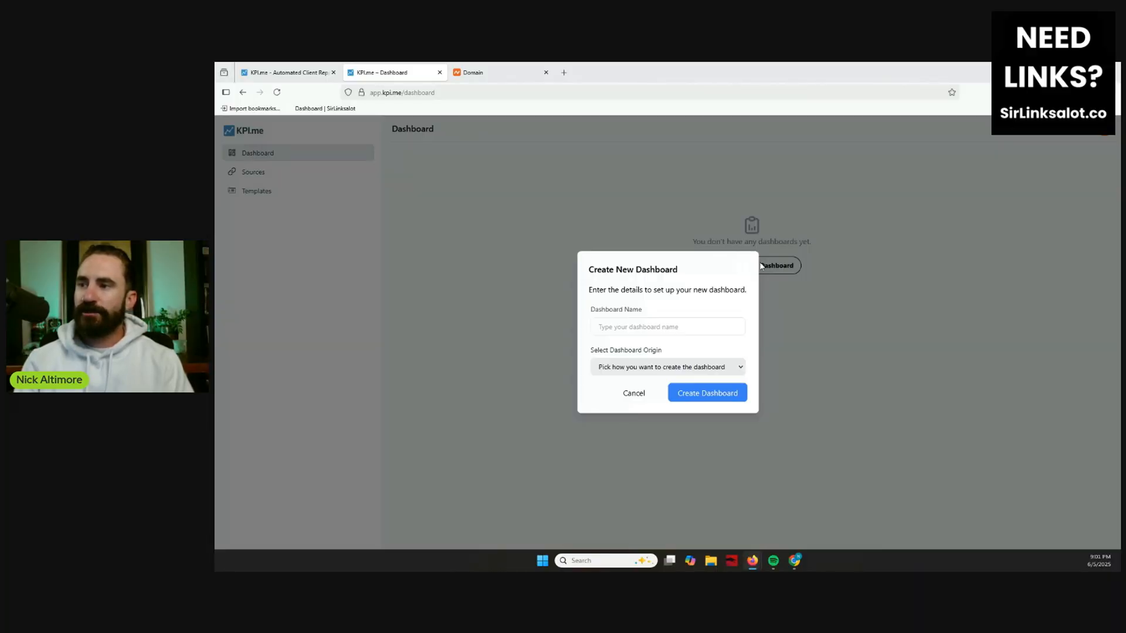
left_click(674, 325)
type("SirL")
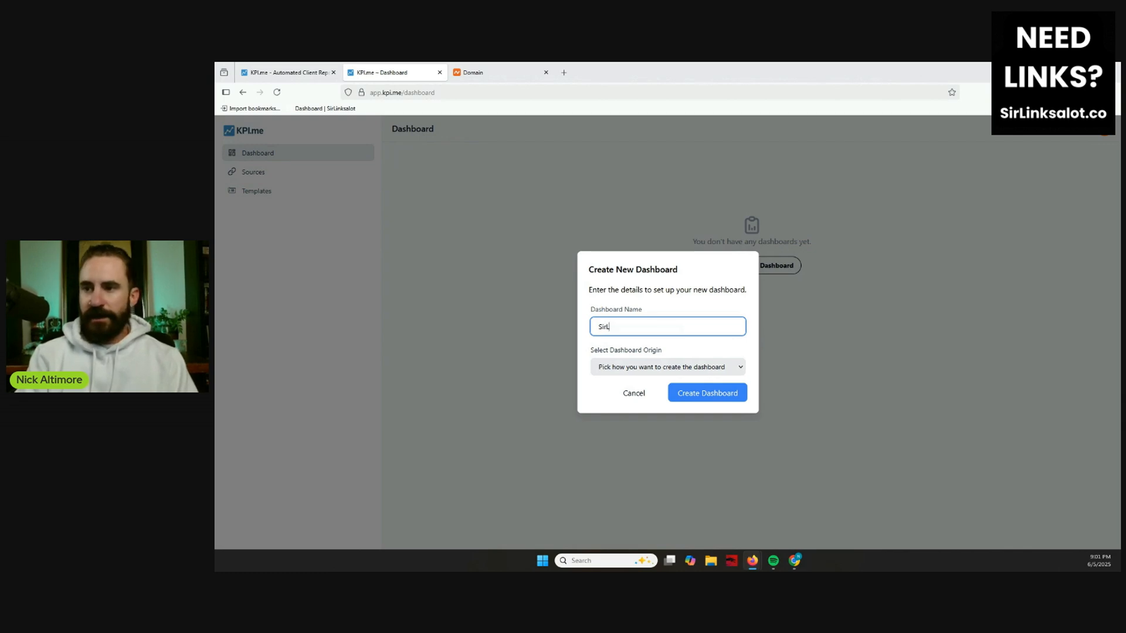
type("inksalot")
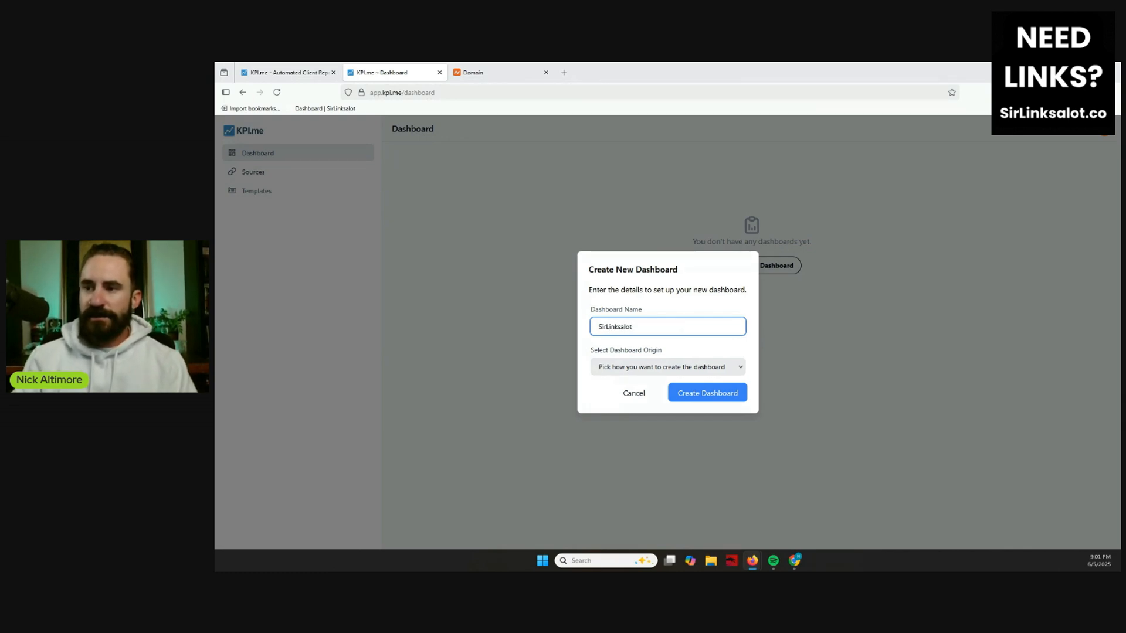
left_click(686, 368)
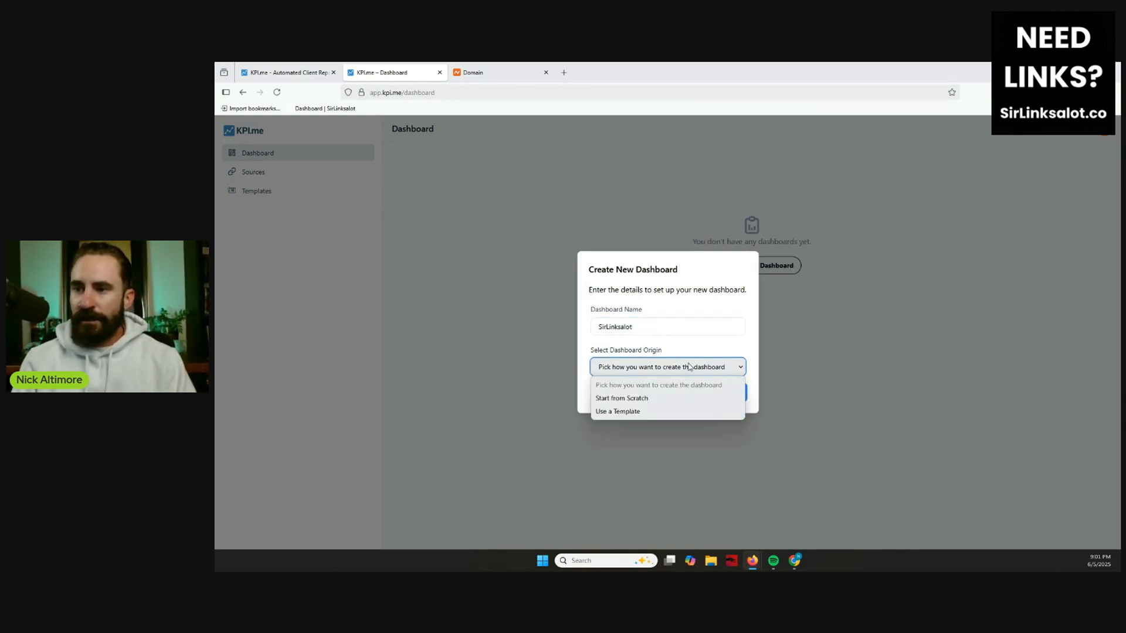
left_click(634, 399)
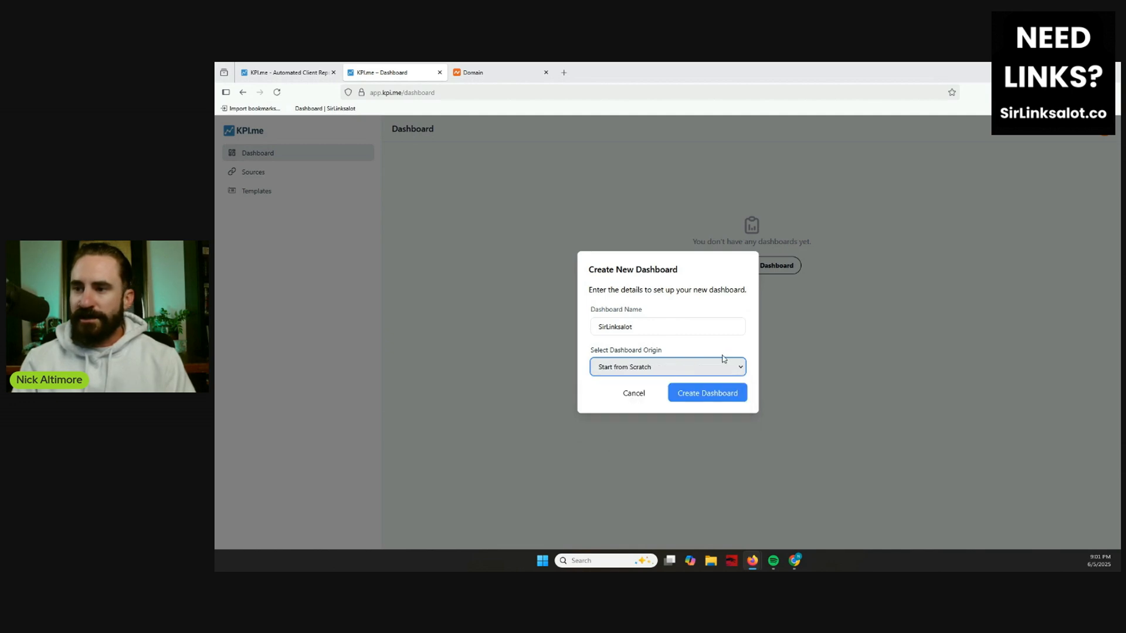
left_click(709, 393)
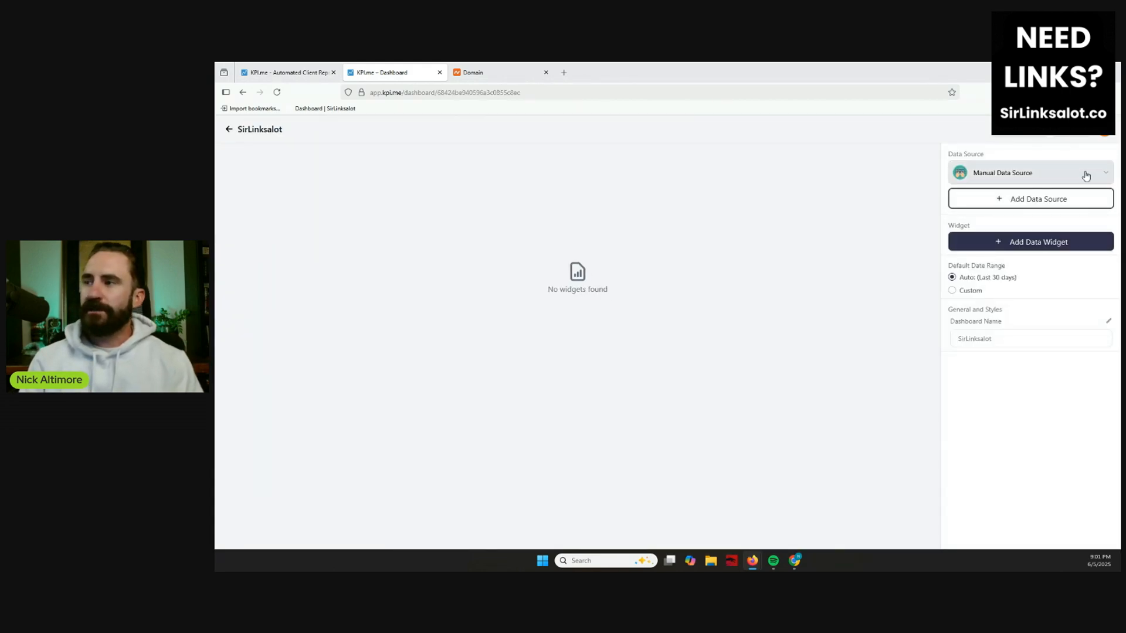
Add a 4x1 Notes Widget from the Manual Data Source, titled "Leave a note for your client".
left_click(1018, 175)
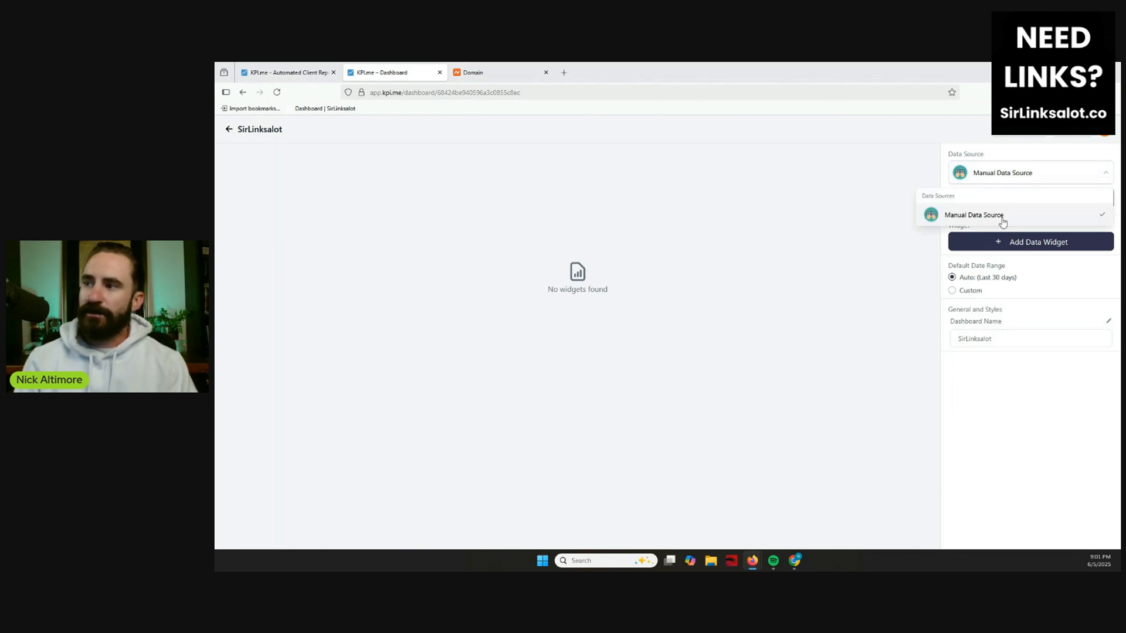
left_click(996, 173)
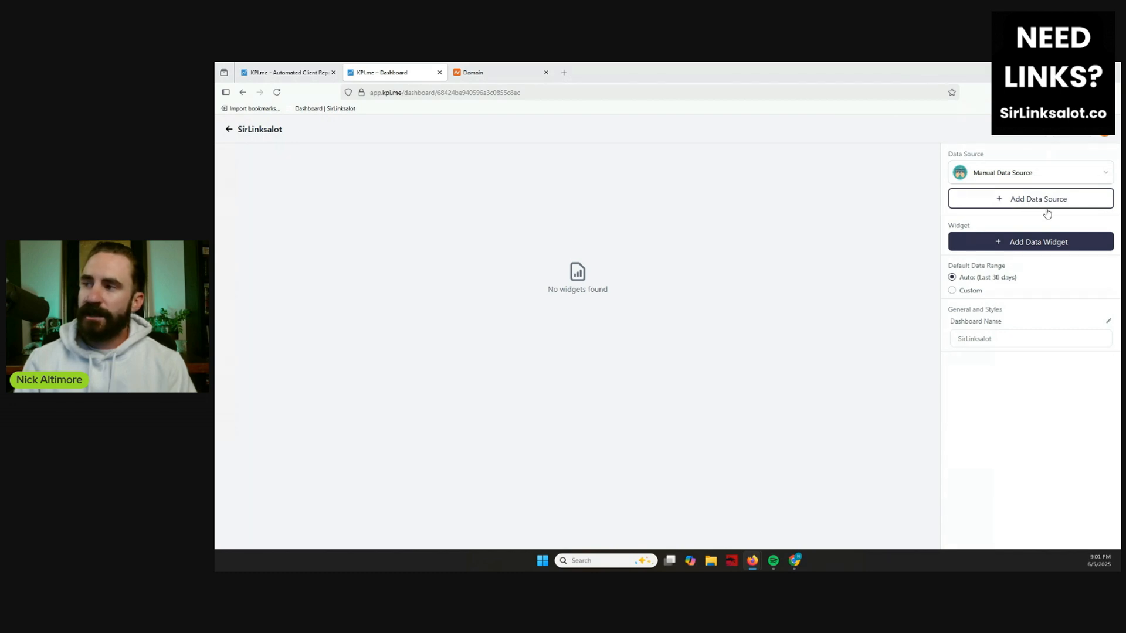
left_click(1021, 244)
left_click(1019, 193)
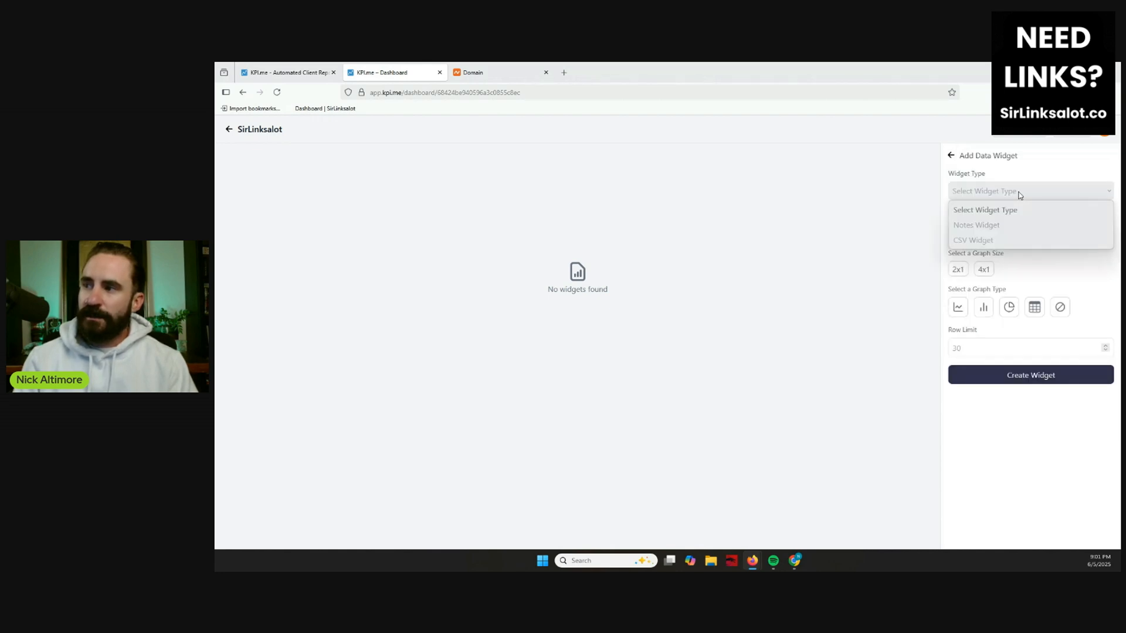
left_click(994, 226)
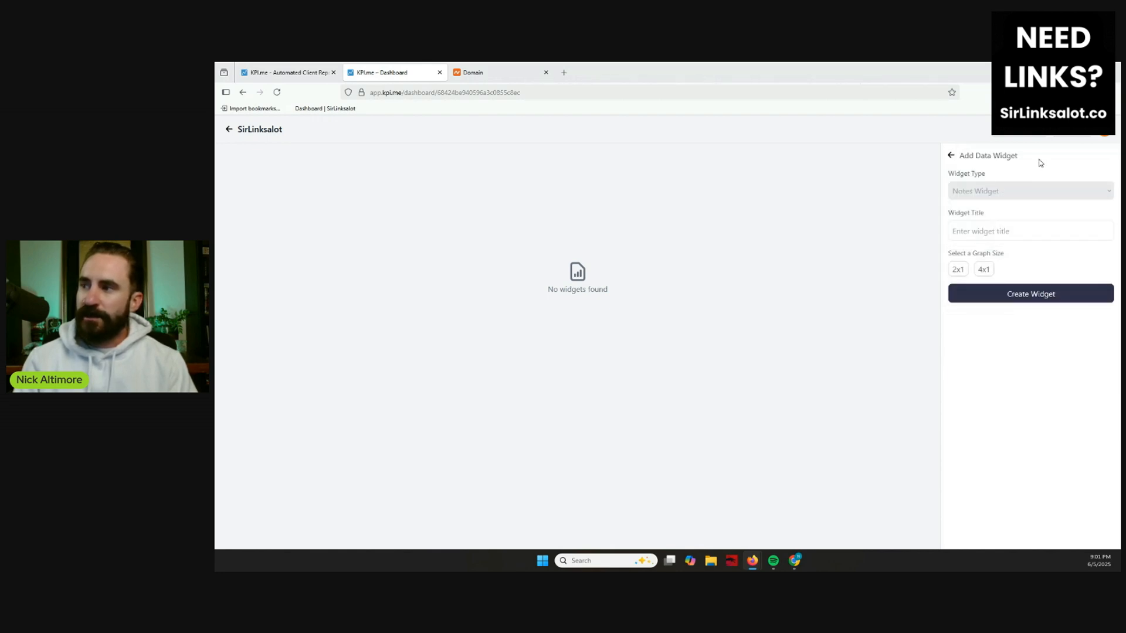
left_click(1005, 233)
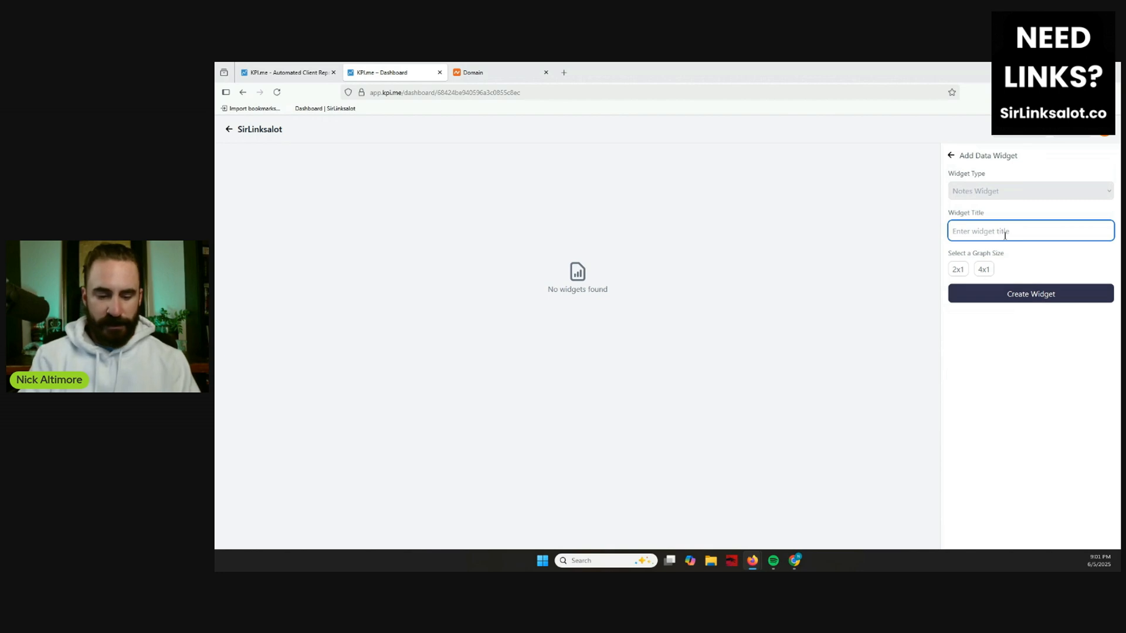
type("Leave a n")
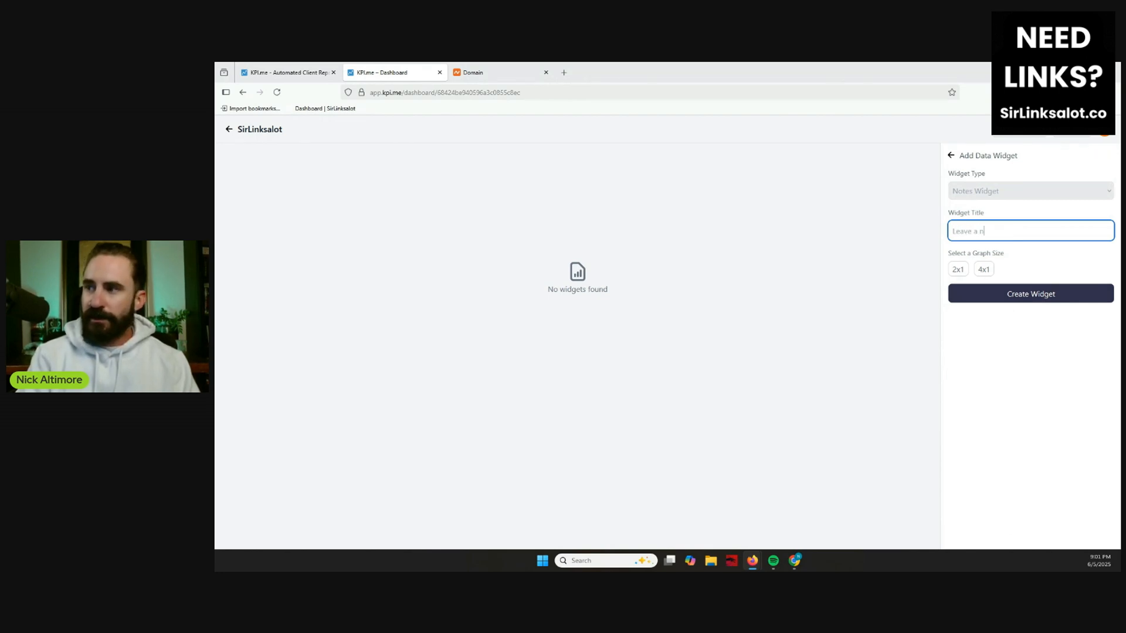
type("ote for your client")
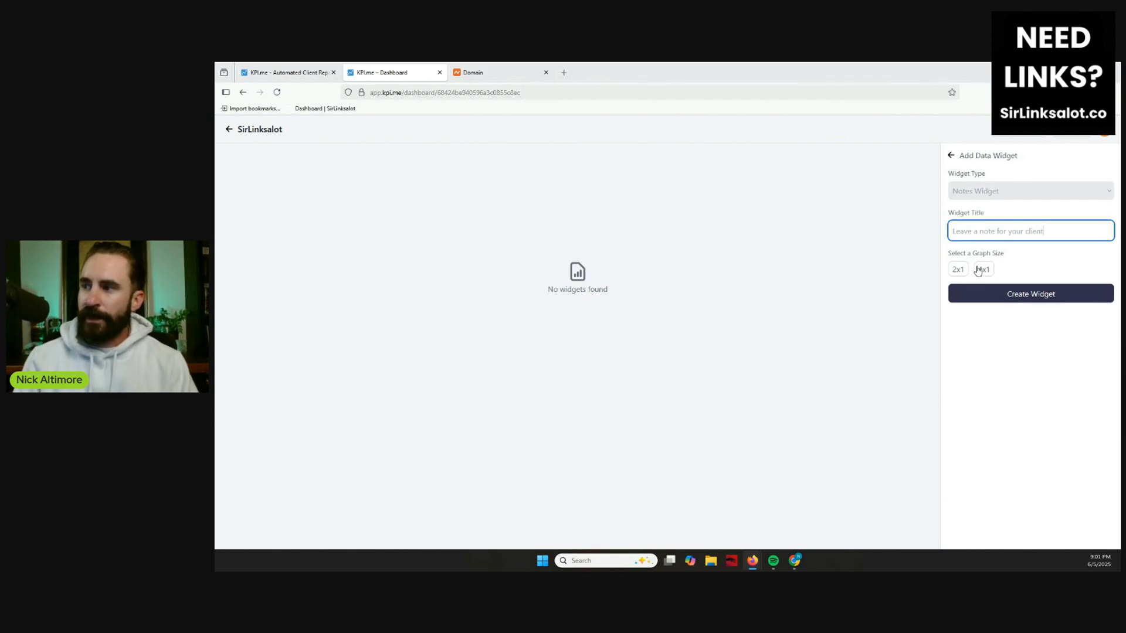
left_click(984, 269)
left_click(1014, 293)
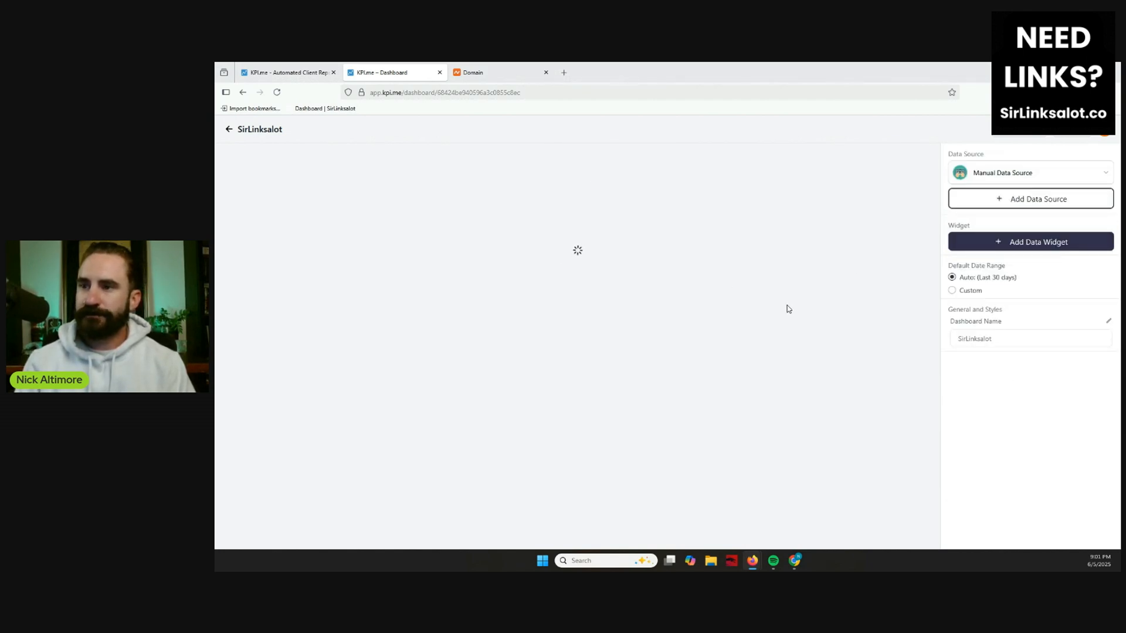
Write "Hello Everyone!" in the notes widget and save the note.
left_click_drag(302, 221, 230, 221)
type("Hello Everyone!")
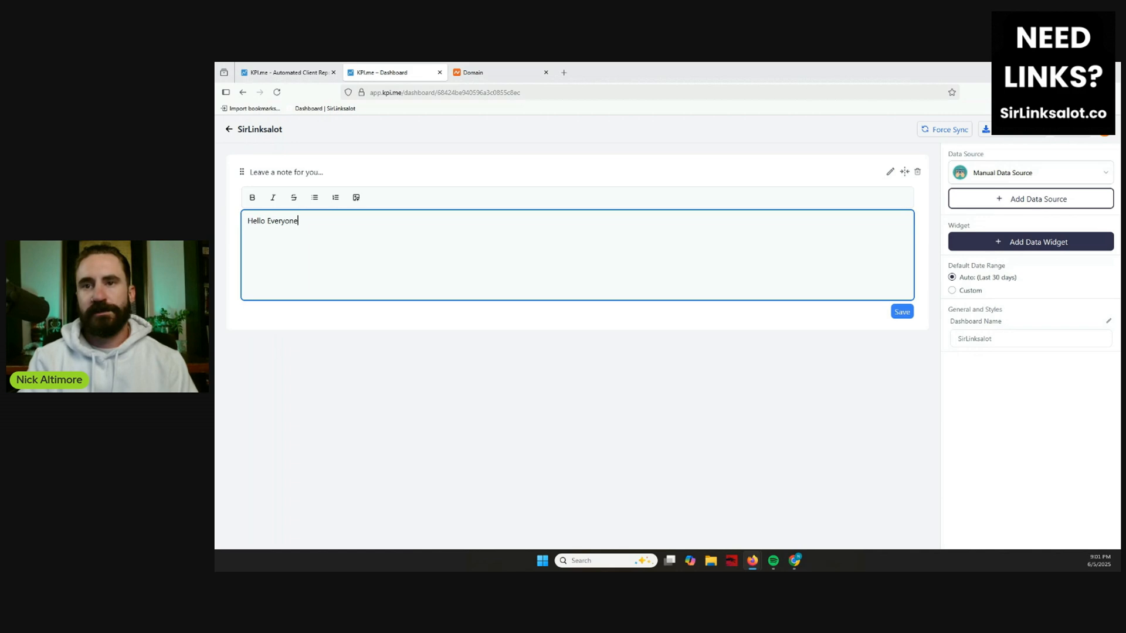
left_click(901, 312)
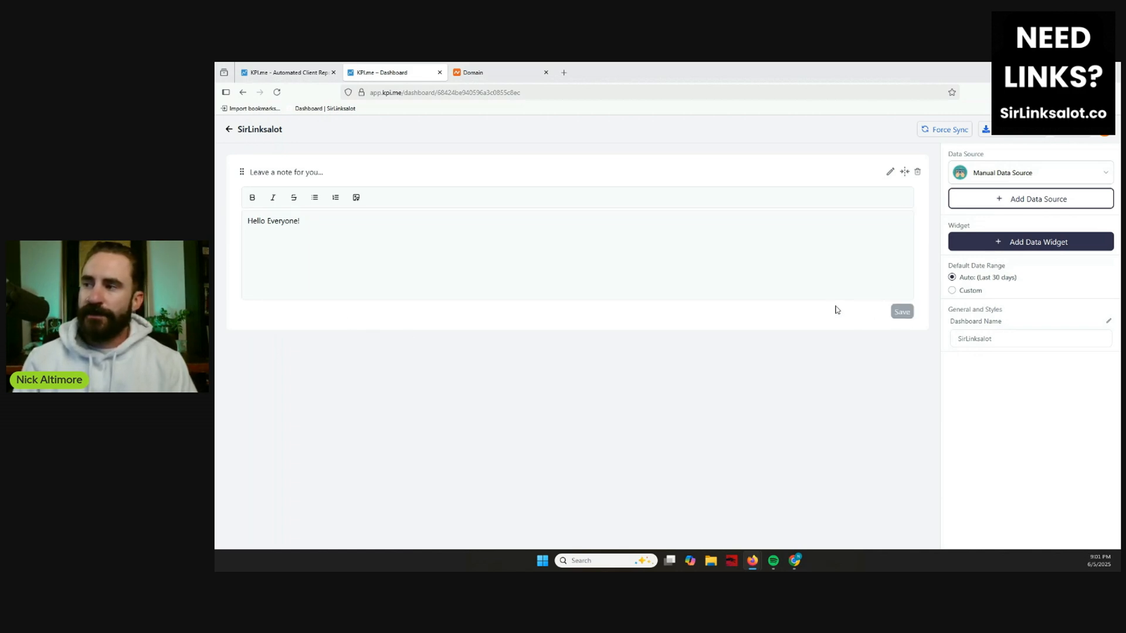
Add a Google Analytics data source to the dashboard, choosing the connected account, its Google Analytics account and the site's property.
left_click(1031, 199)
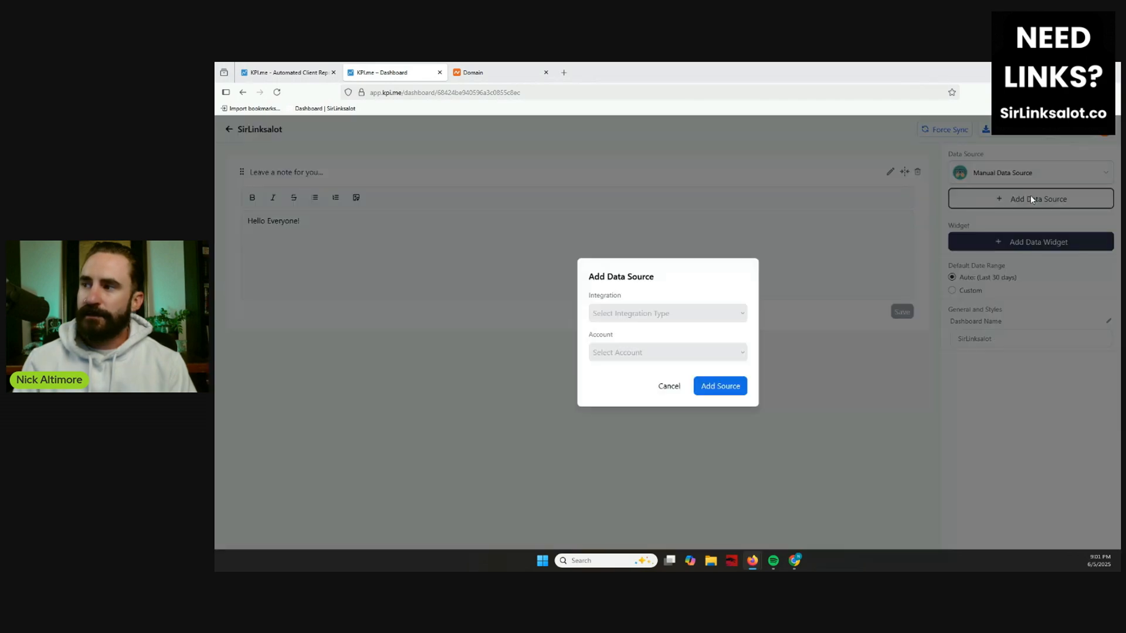
left_click(710, 314)
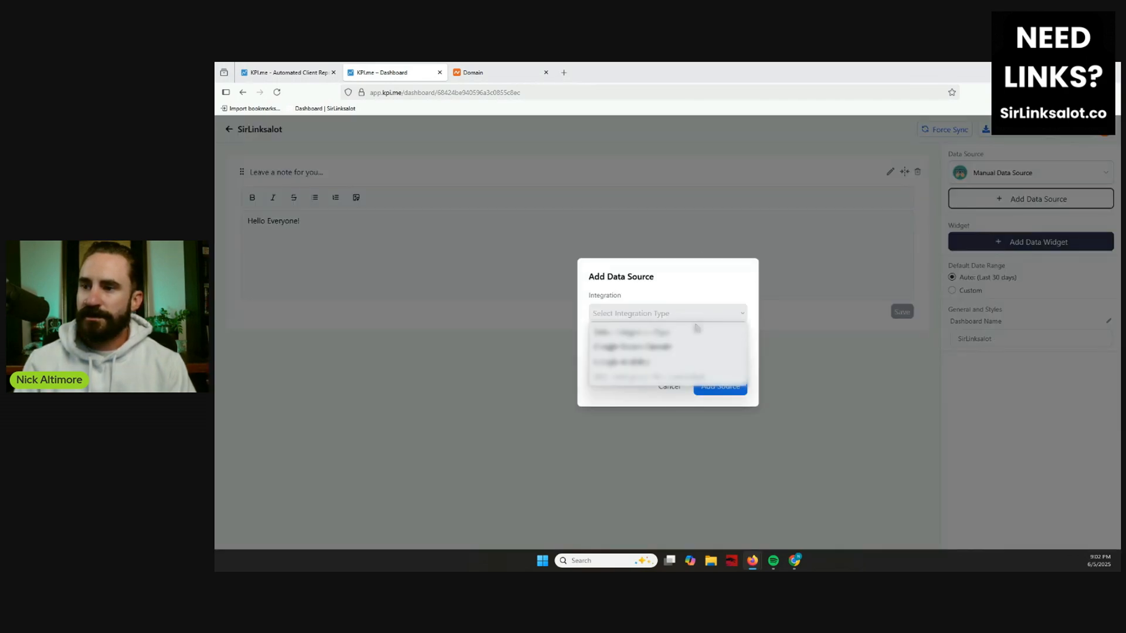
left_click(672, 361)
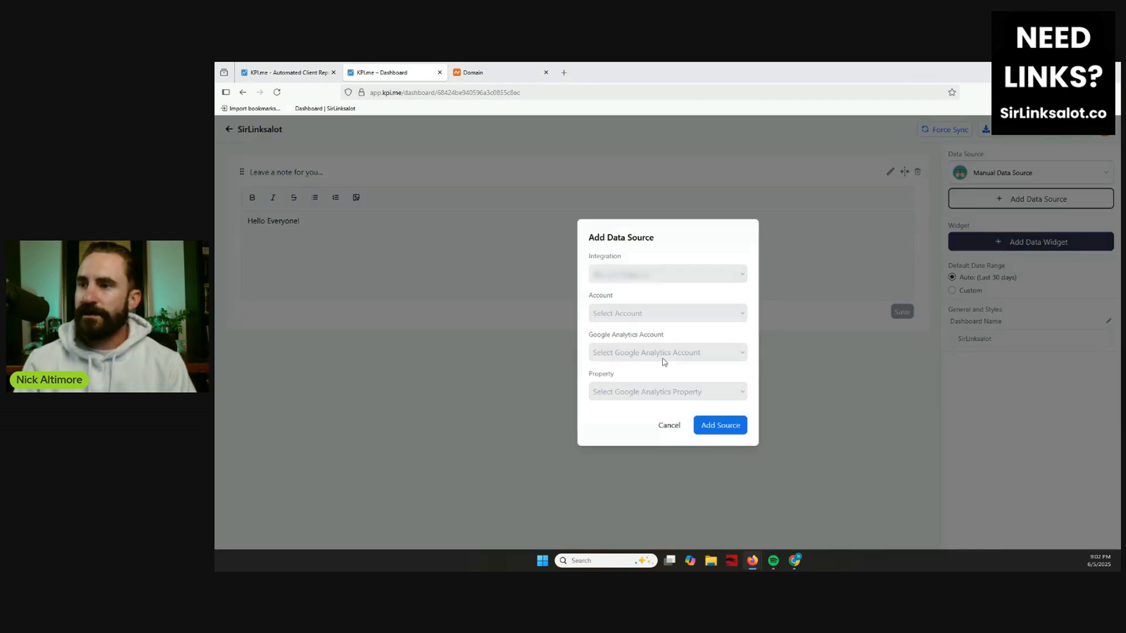
left_click(677, 272)
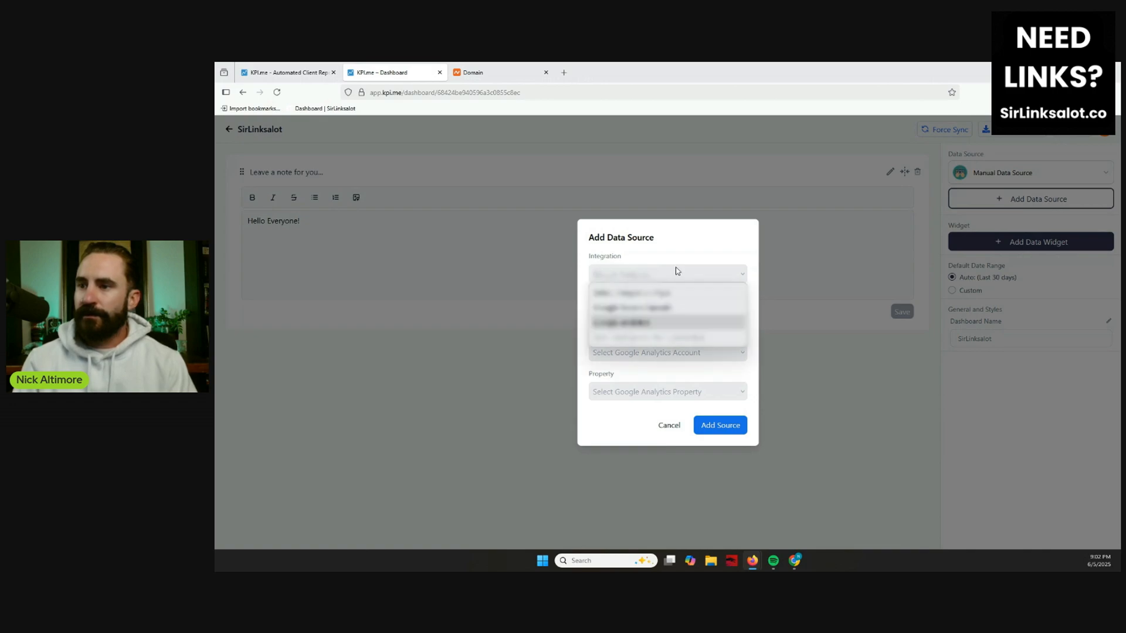
left_click(654, 324)
left_click(677, 317)
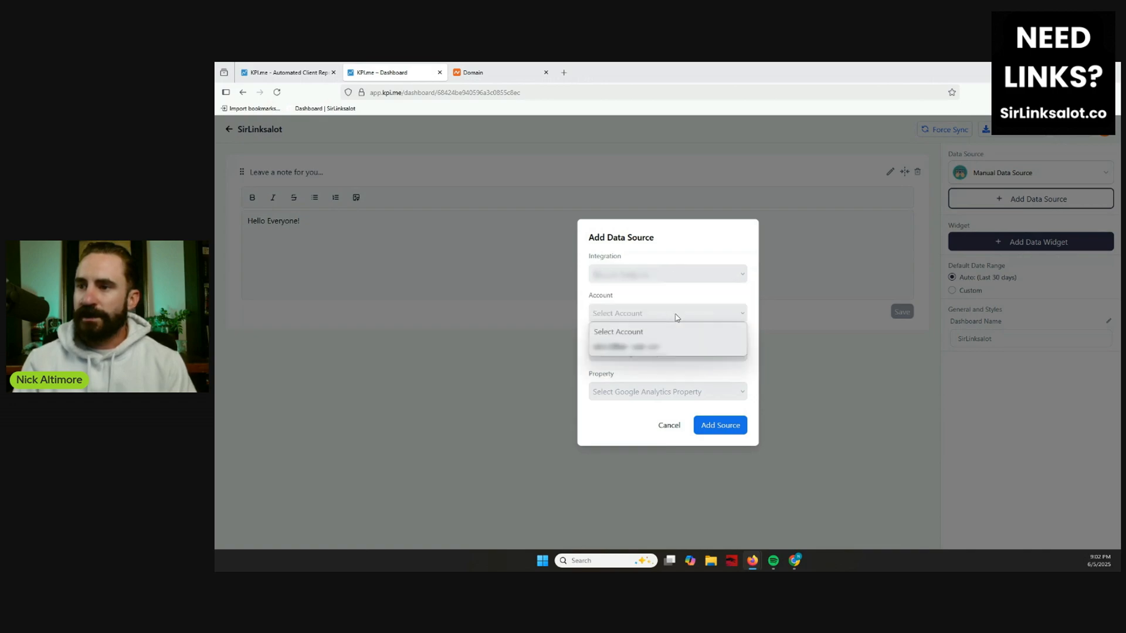
left_click(663, 347)
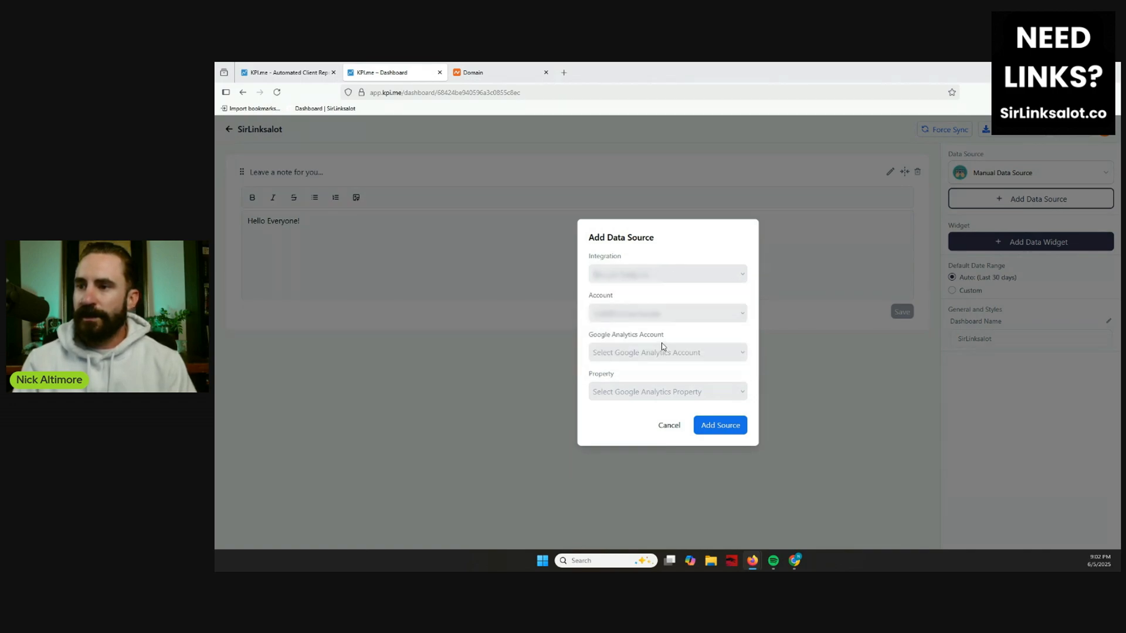
left_click(698, 353)
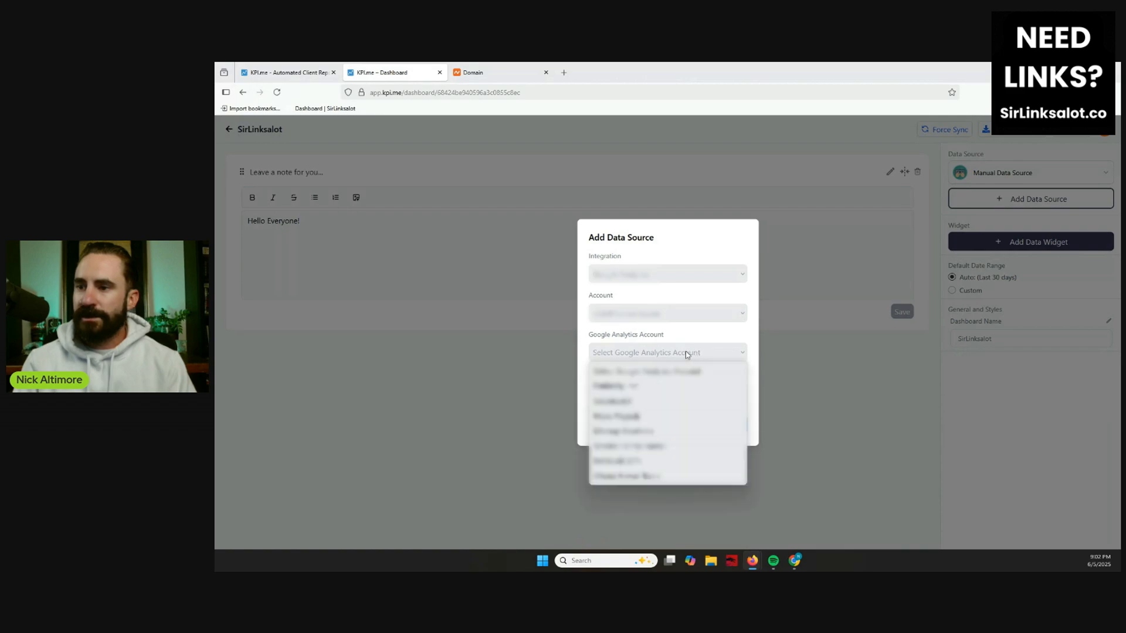
left_click(658, 402)
left_click(670, 393)
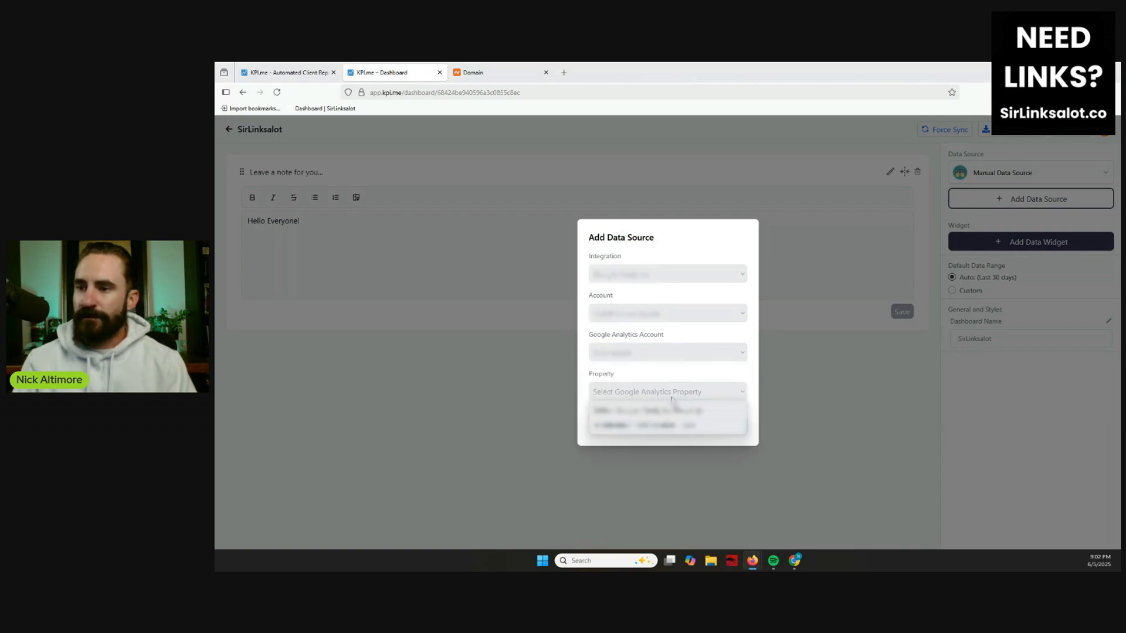
left_click(671, 426)
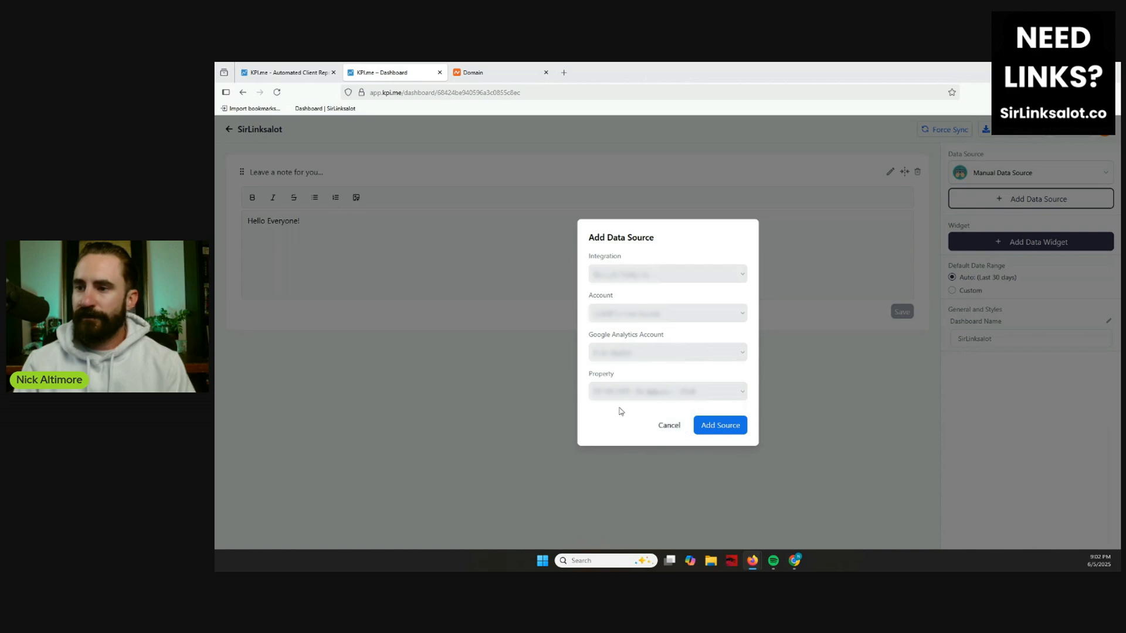
left_click(721, 426)
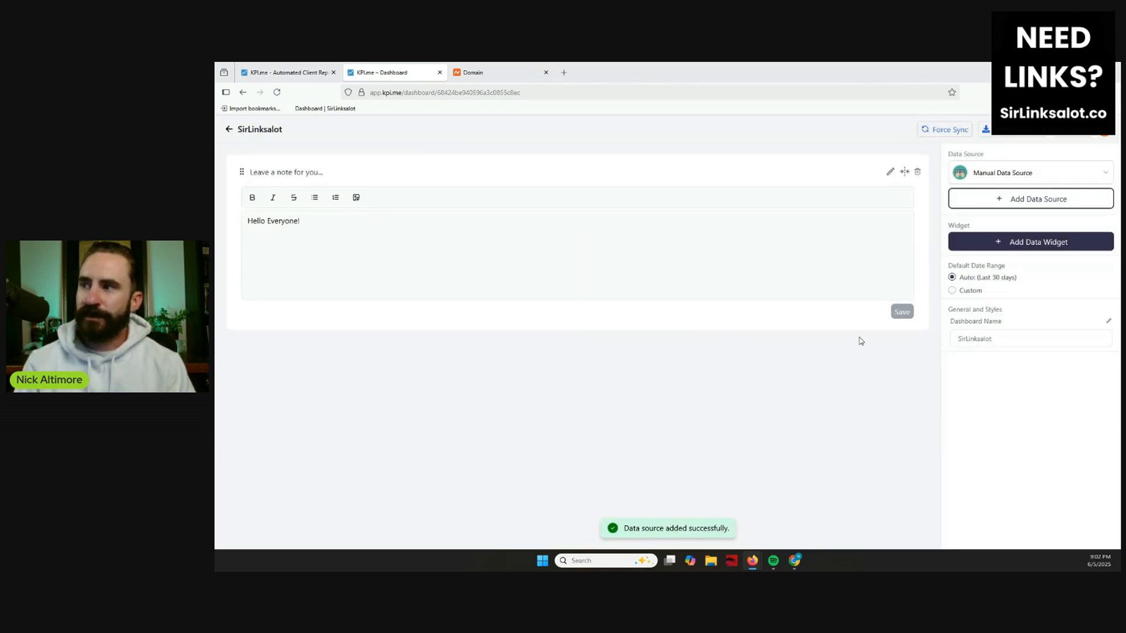
Create a 2x1 line graph widget titled "Age" from the Google Analytics data source, using the Users by Age type.
left_click(1016, 173)
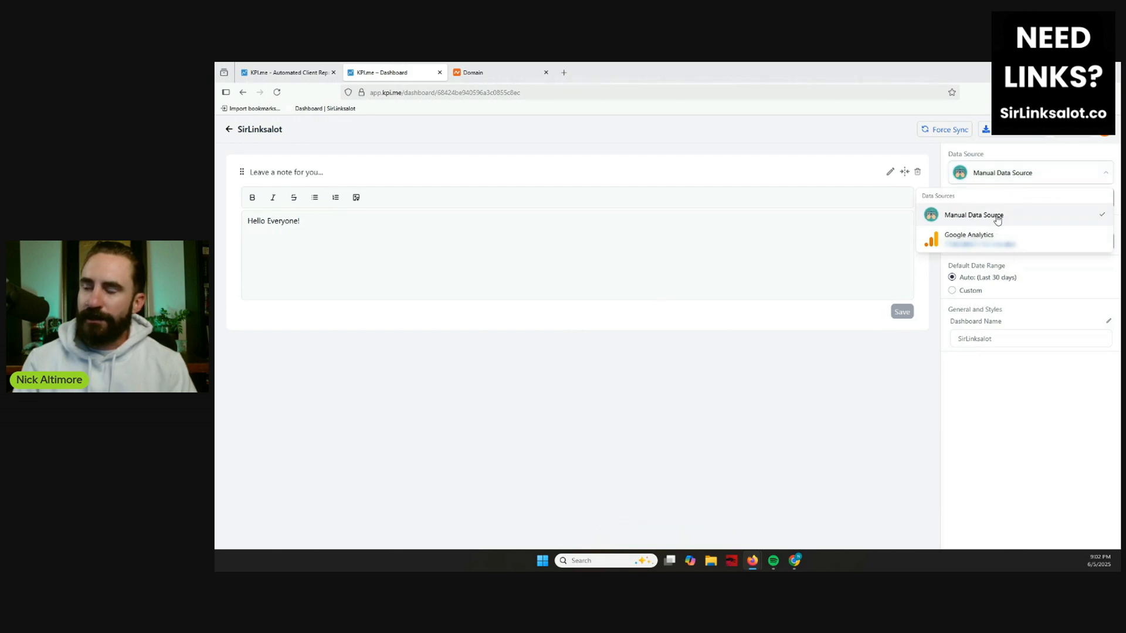
left_click(1008, 237)
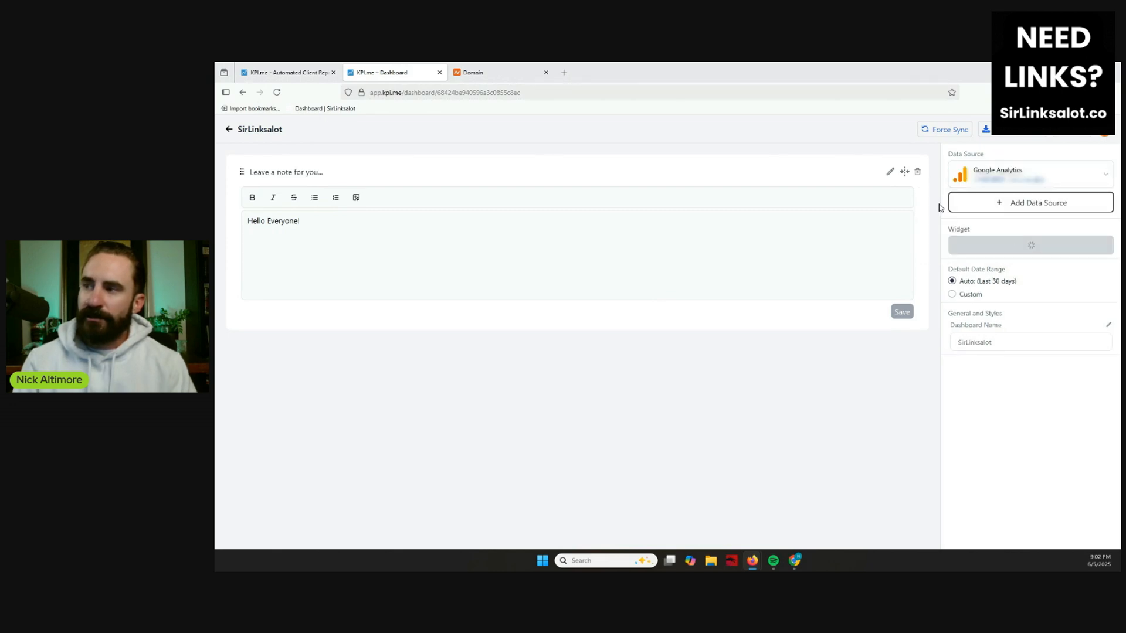
left_click(1026, 250)
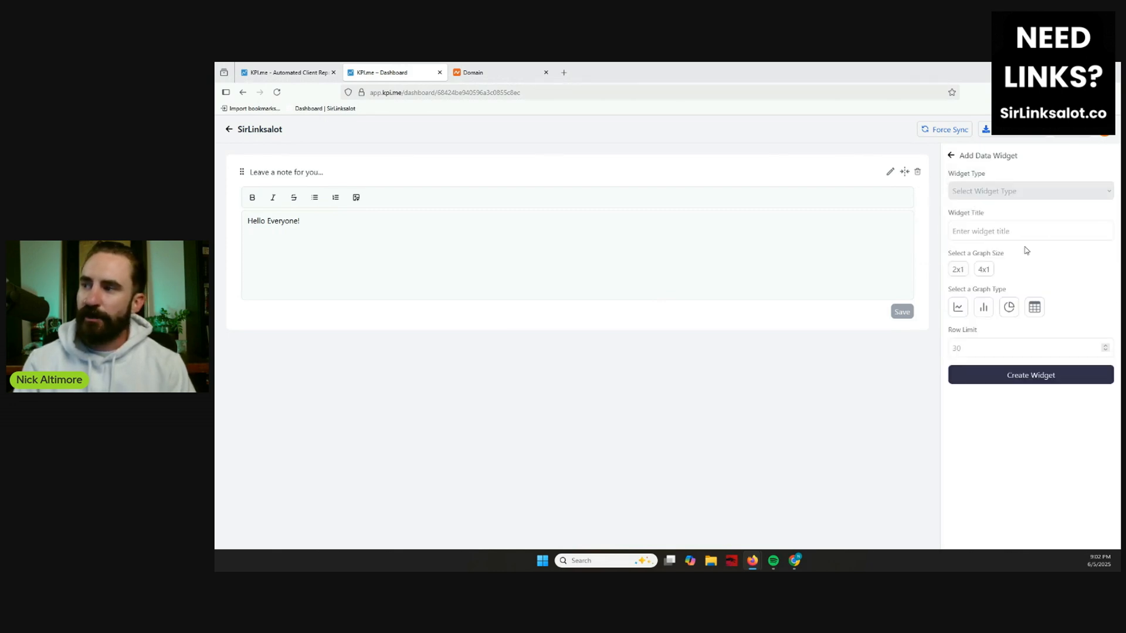
left_click(1010, 192)
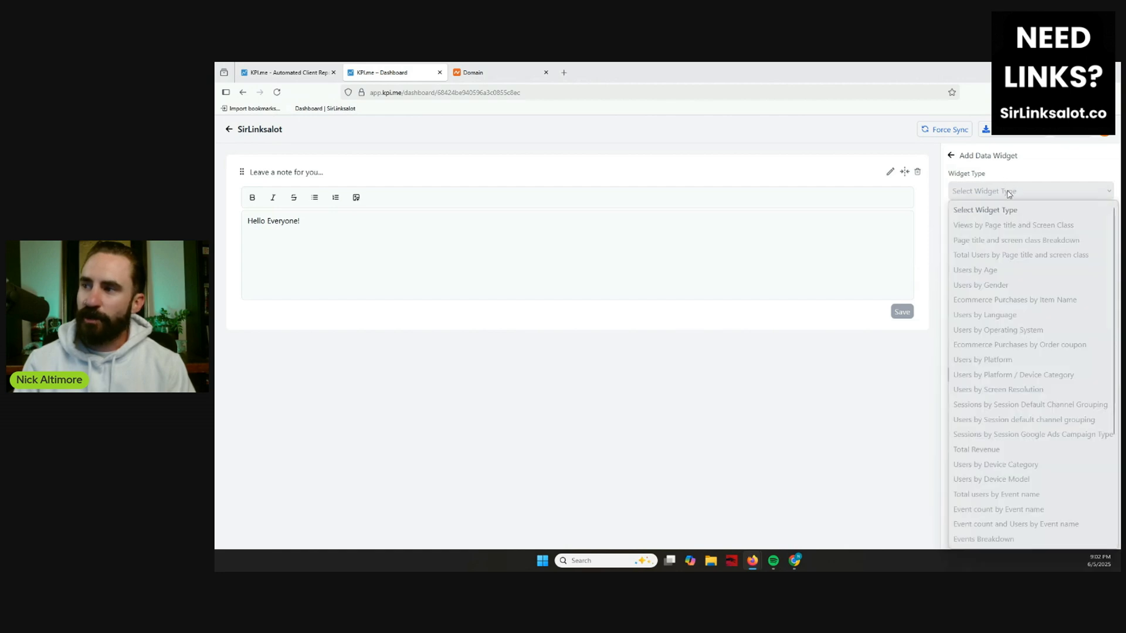
scroll(1008, 263, "down", 3)
scroll(1035, 434, "up", 3)
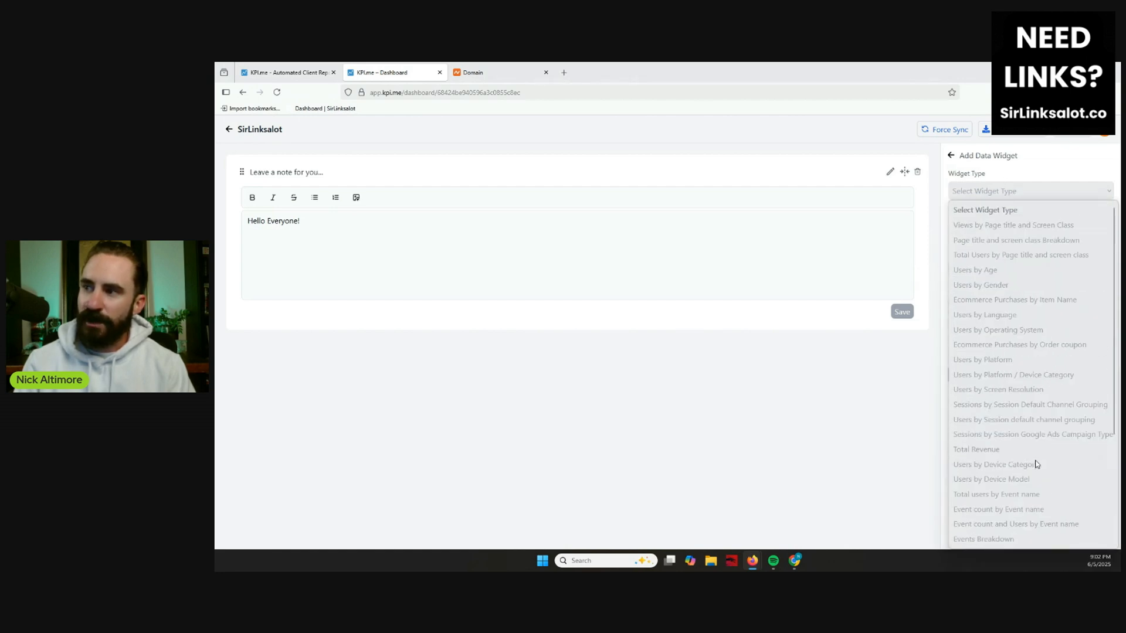
left_click(1007, 273)
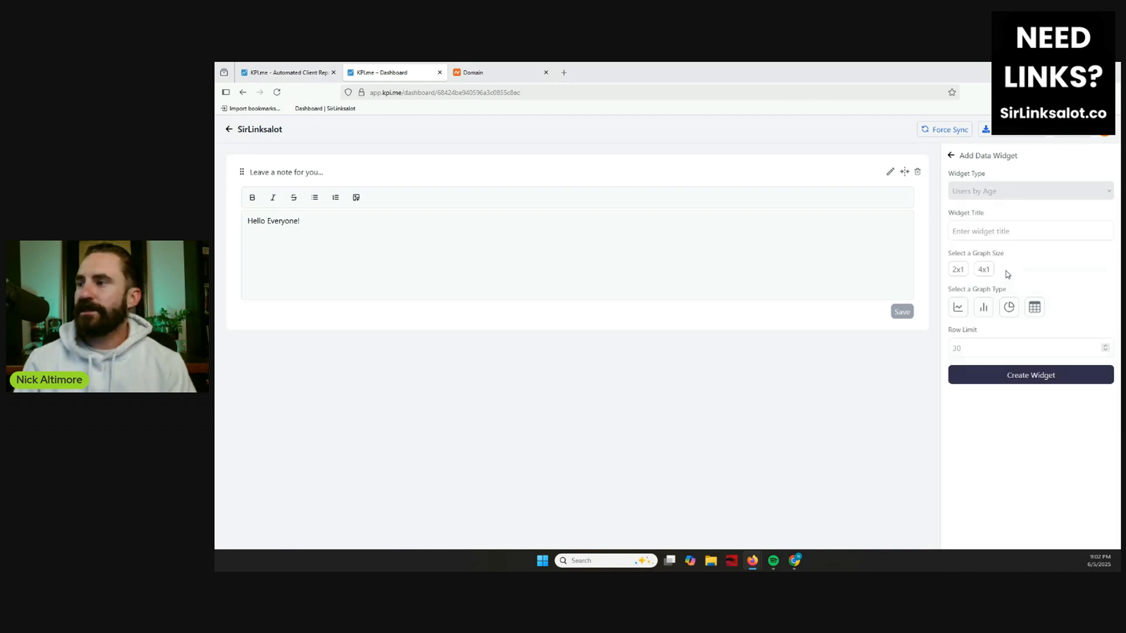
left_click(975, 234)
type("Age")
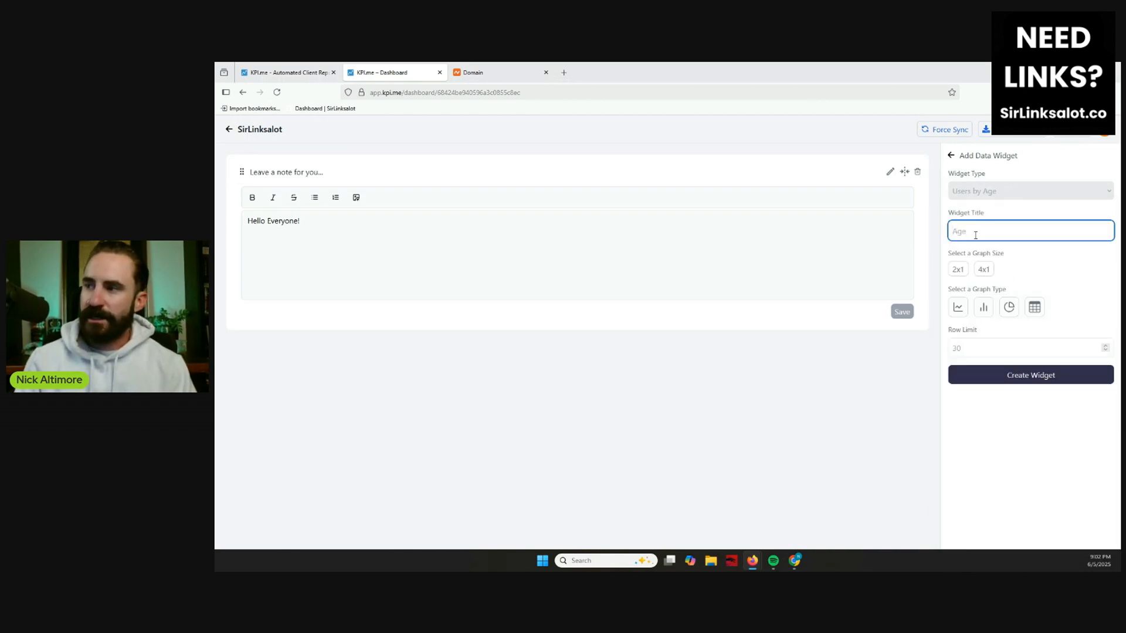
left_click(962, 272)
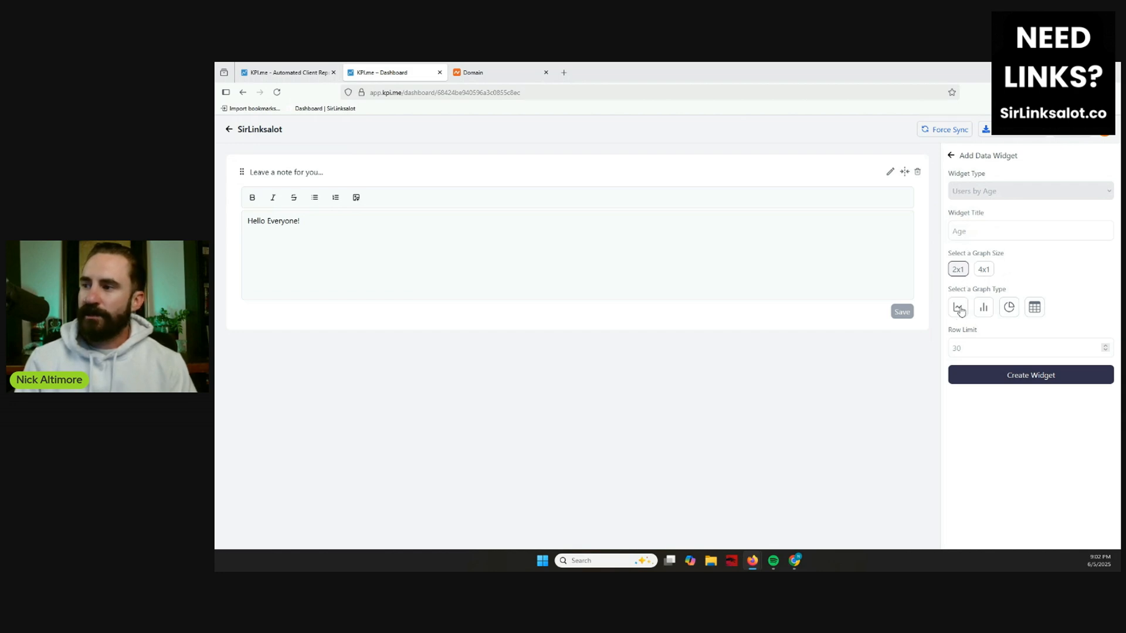
left_click(959, 308)
left_click(1034, 380)
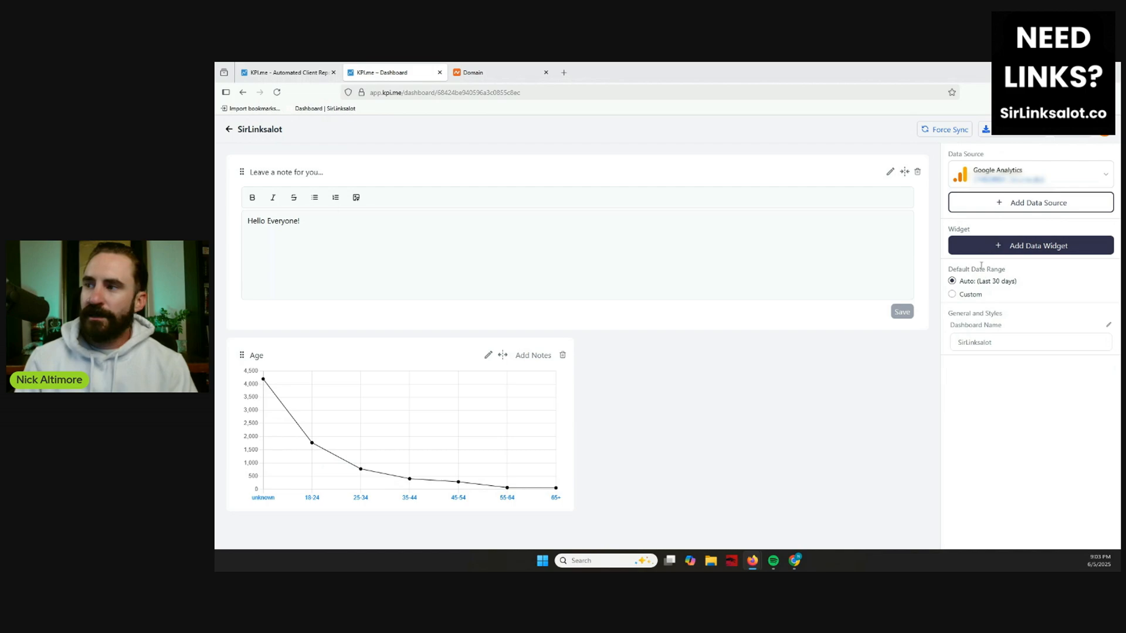
Create a 2x1 pie chart widget titled "OS" from Google Analytics, using the Users by Operating System type.
left_click(1029, 249)
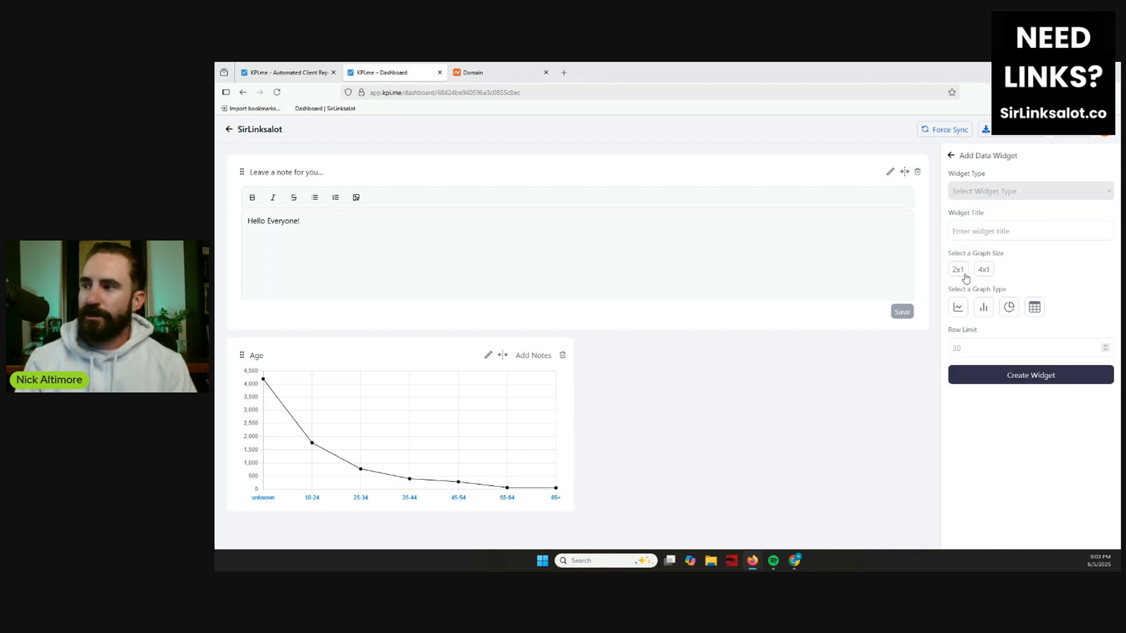
left_click(990, 188)
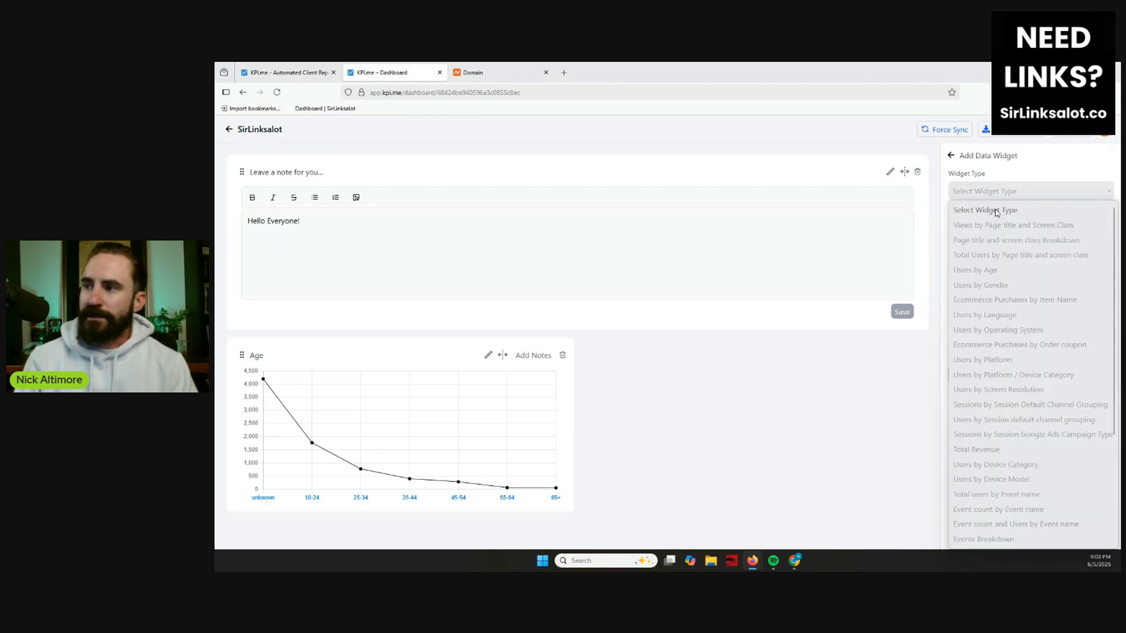
left_click(1031, 329)
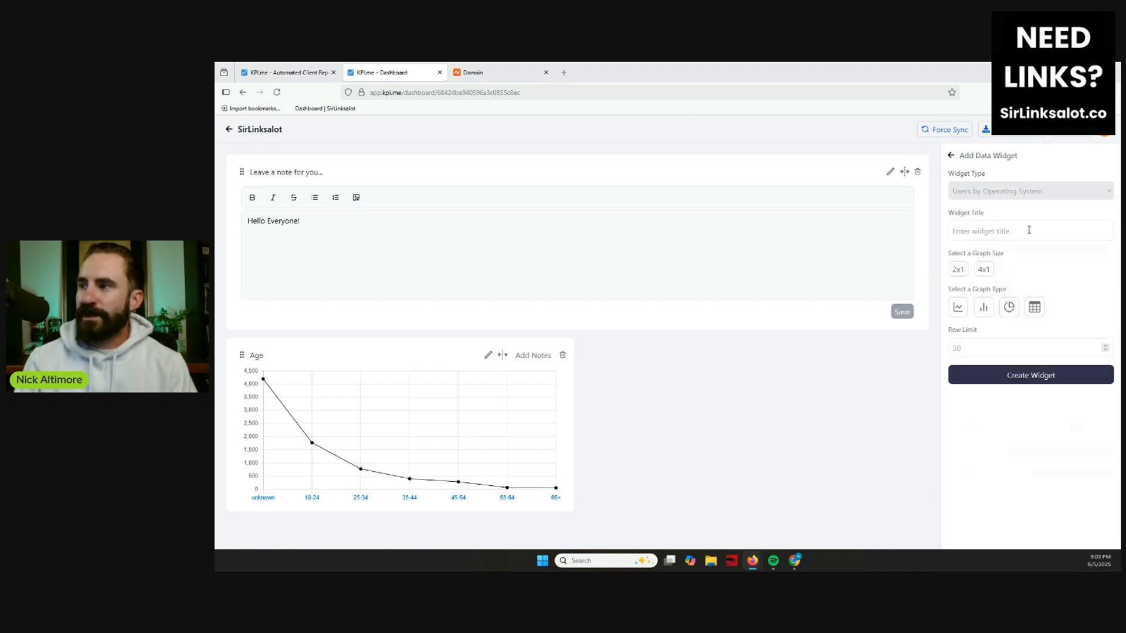
left_click(979, 230)
type("OS")
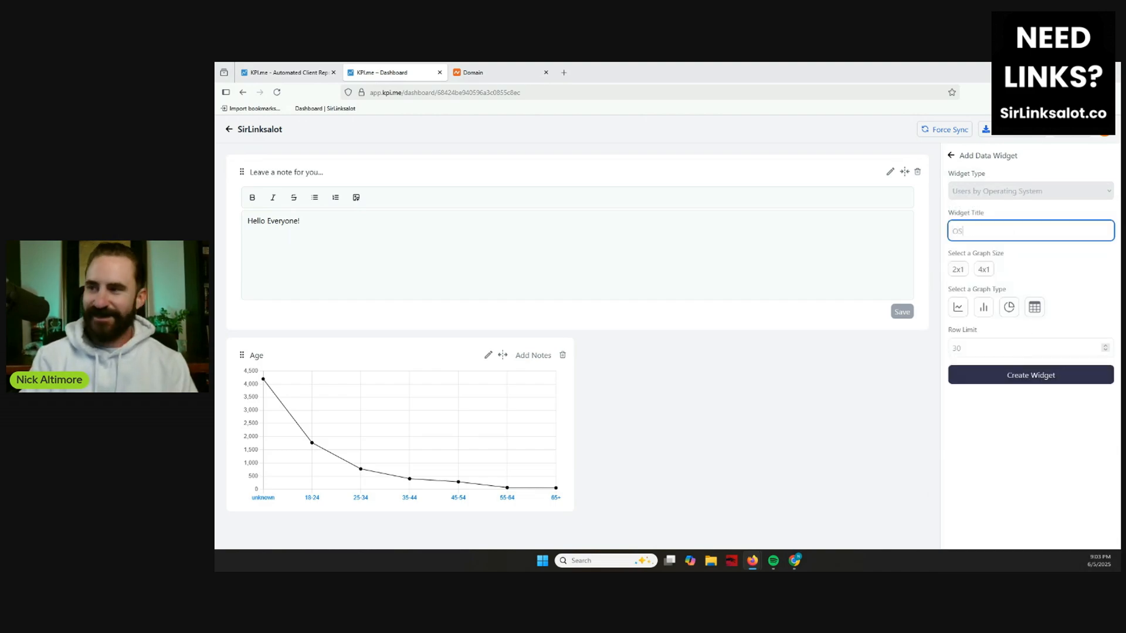
left_click(962, 271)
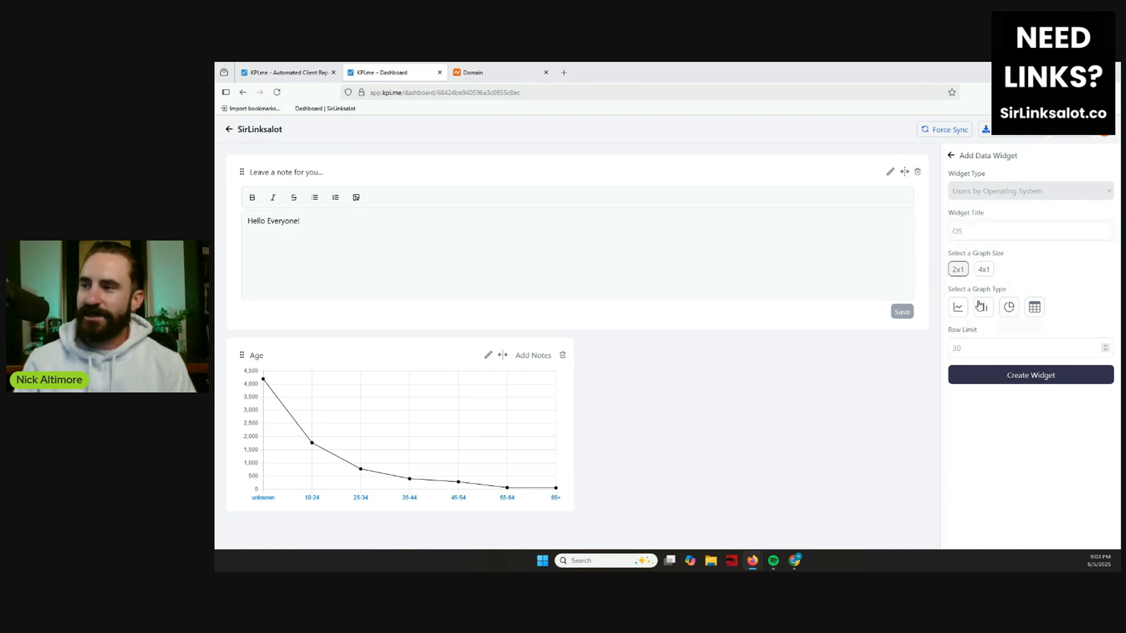
left_click(1009, 308)
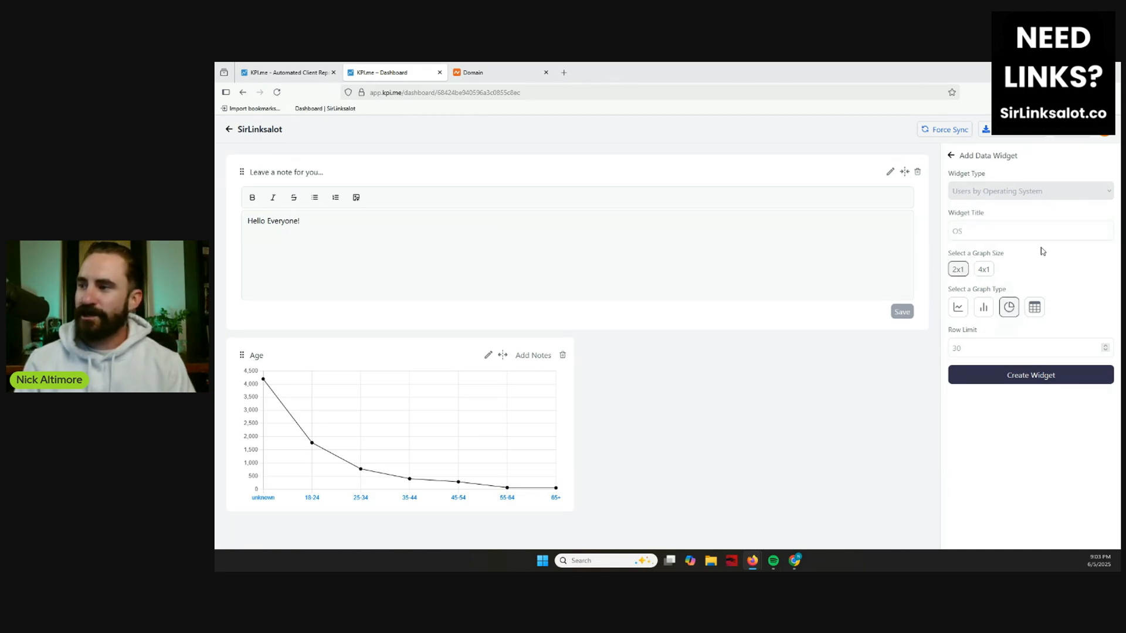
left_click(1041, 378)
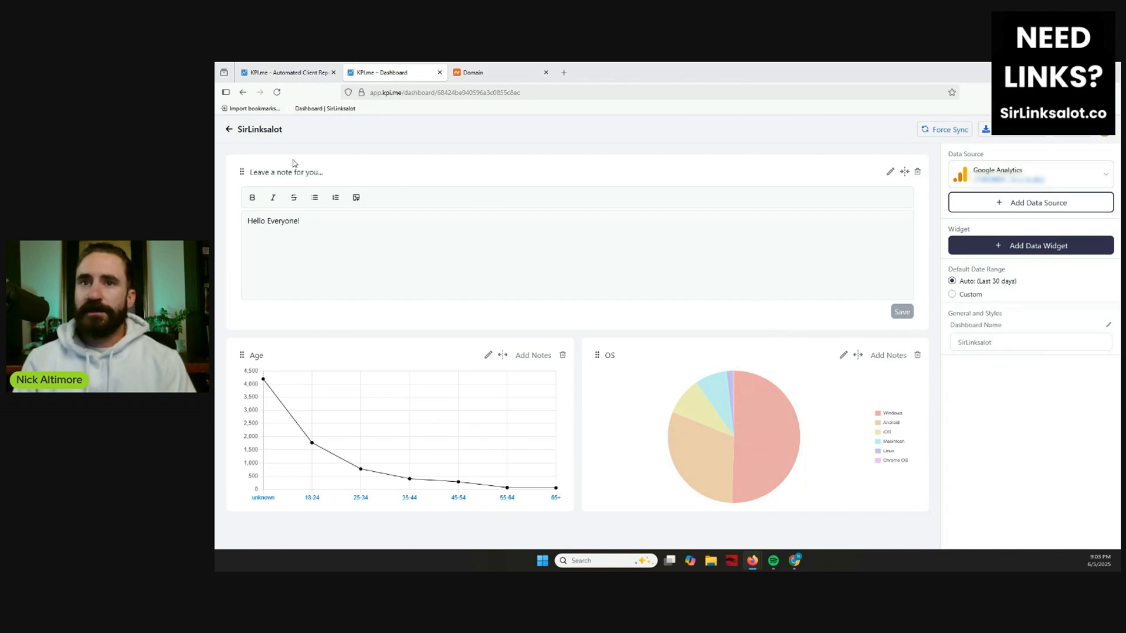
Return to the list of dashboards and open the account settings.
left_click(229, 130)
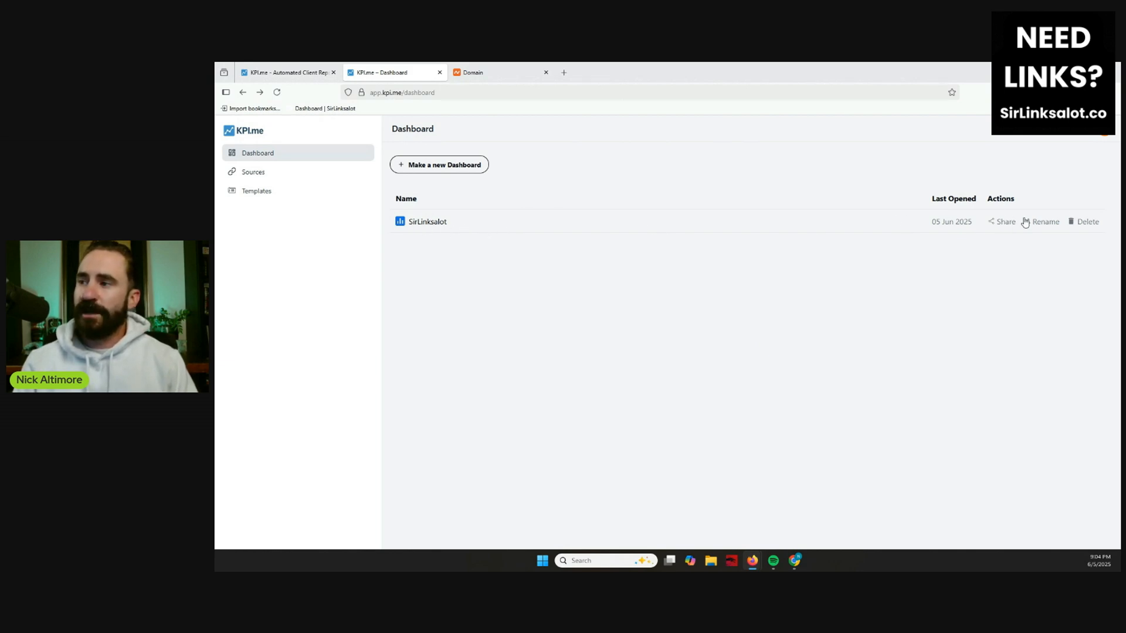
left_click(997, 223)
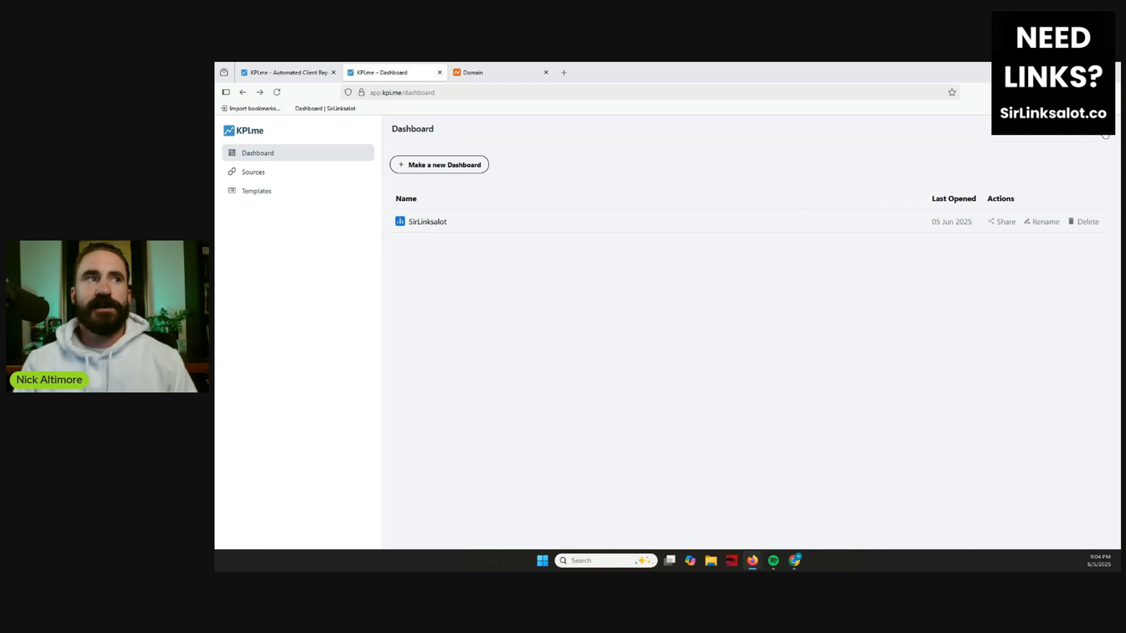
left_click(1104, 129)
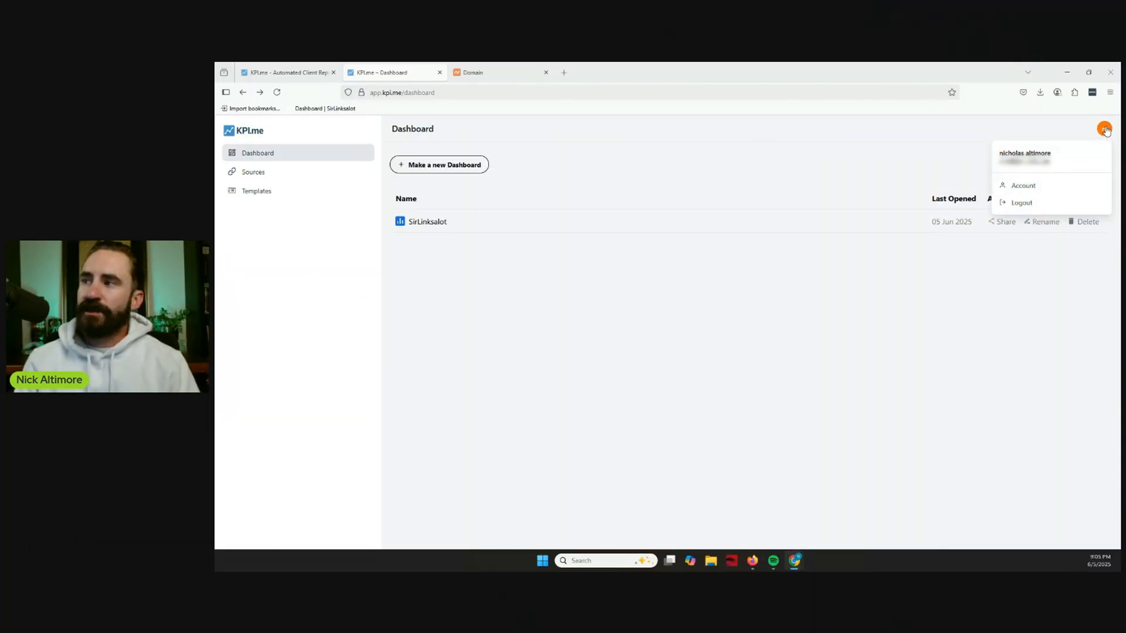
left_click(1041, 188)
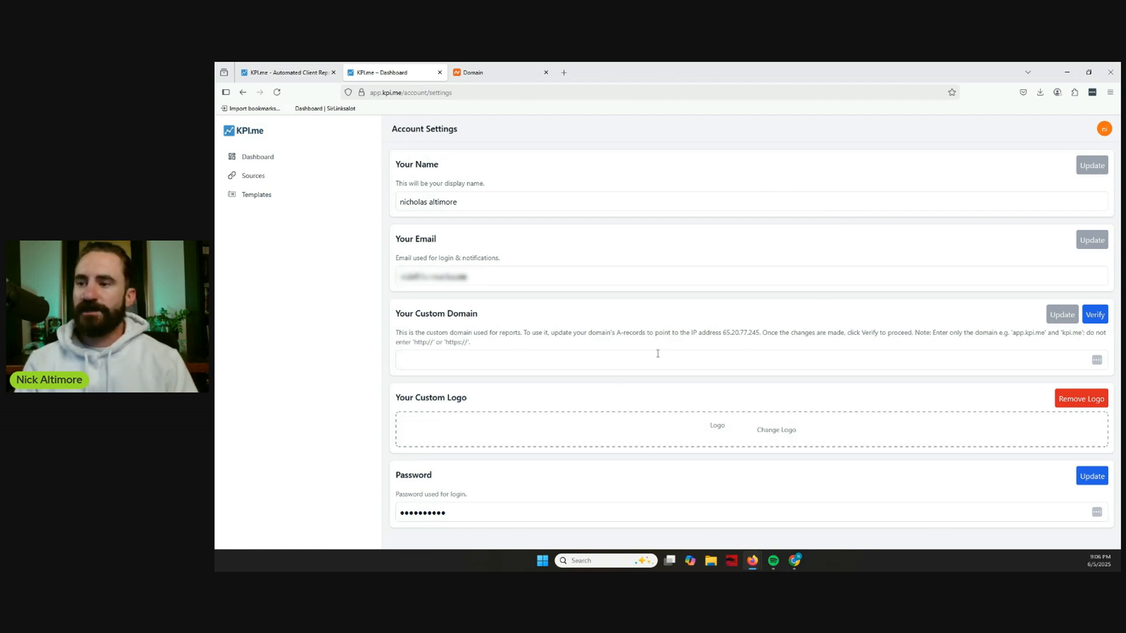
Replace the custom logo with the image "lil man.png", accepting the default crop.
left_click(761, 429)
scroll(756, 304, "down", 5)
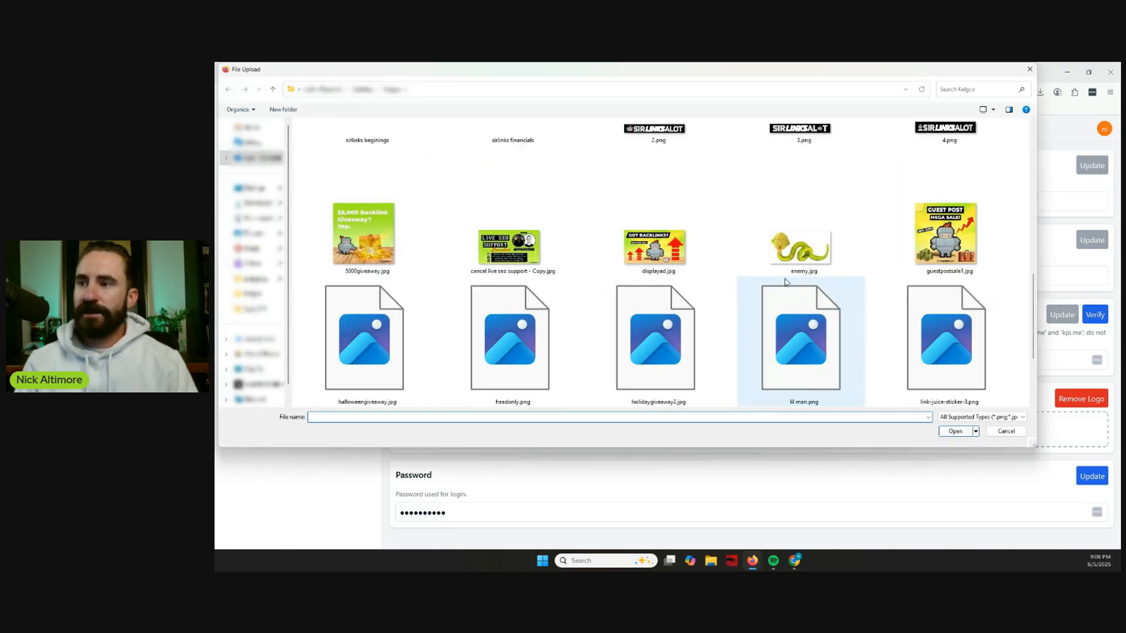
scroll(785, 282, "down", 2)
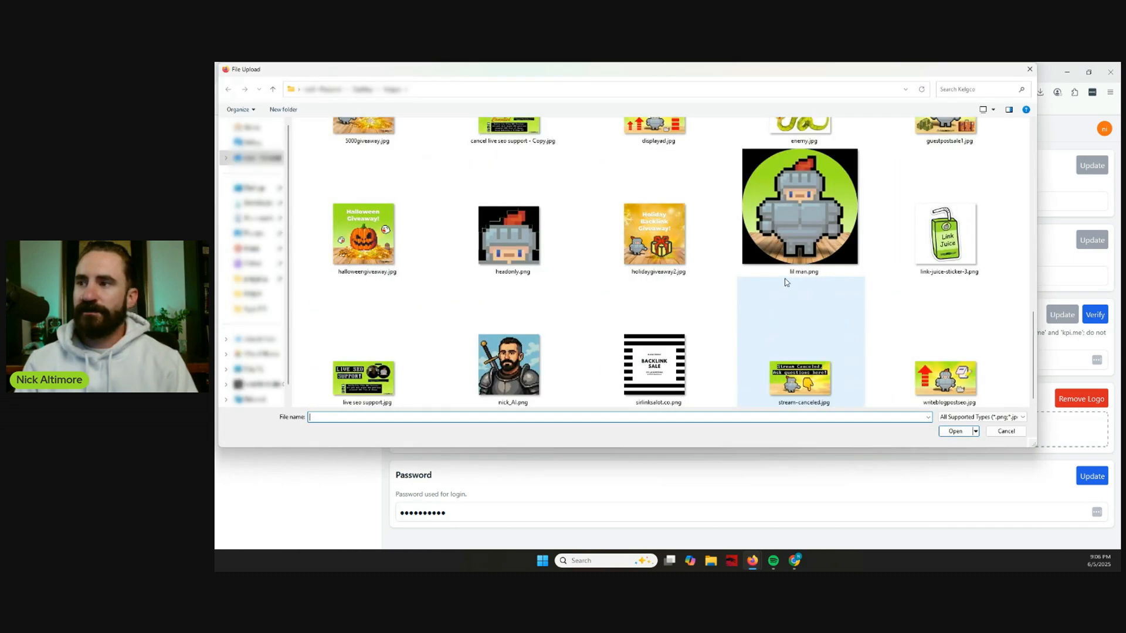
left_click(791, 227)
double_click(790, 227)
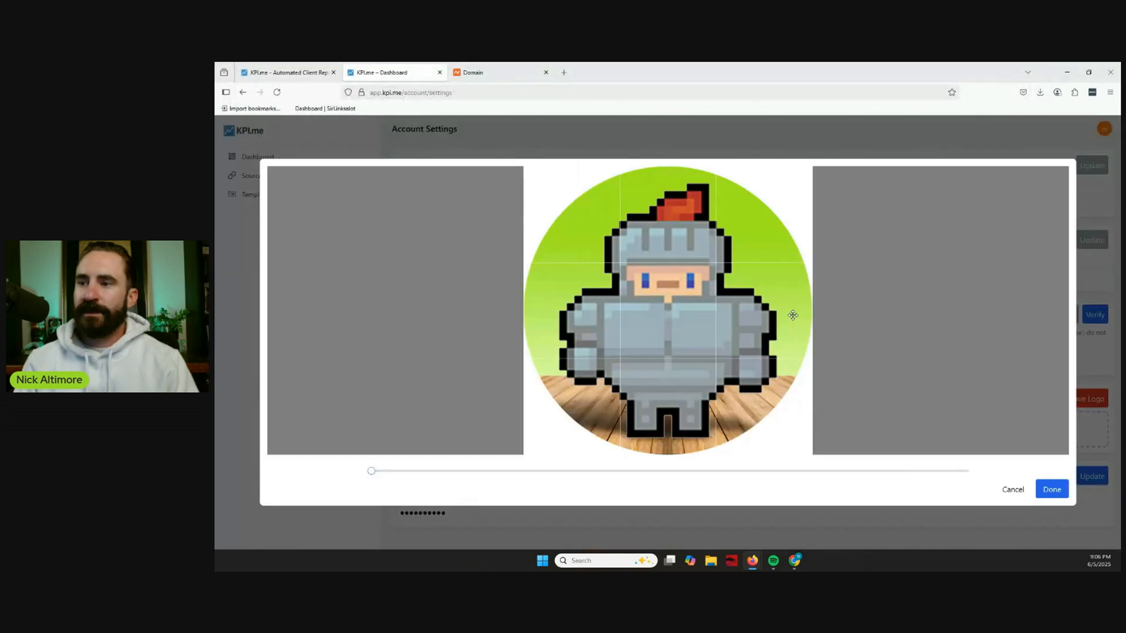
left_click(1059, 496)
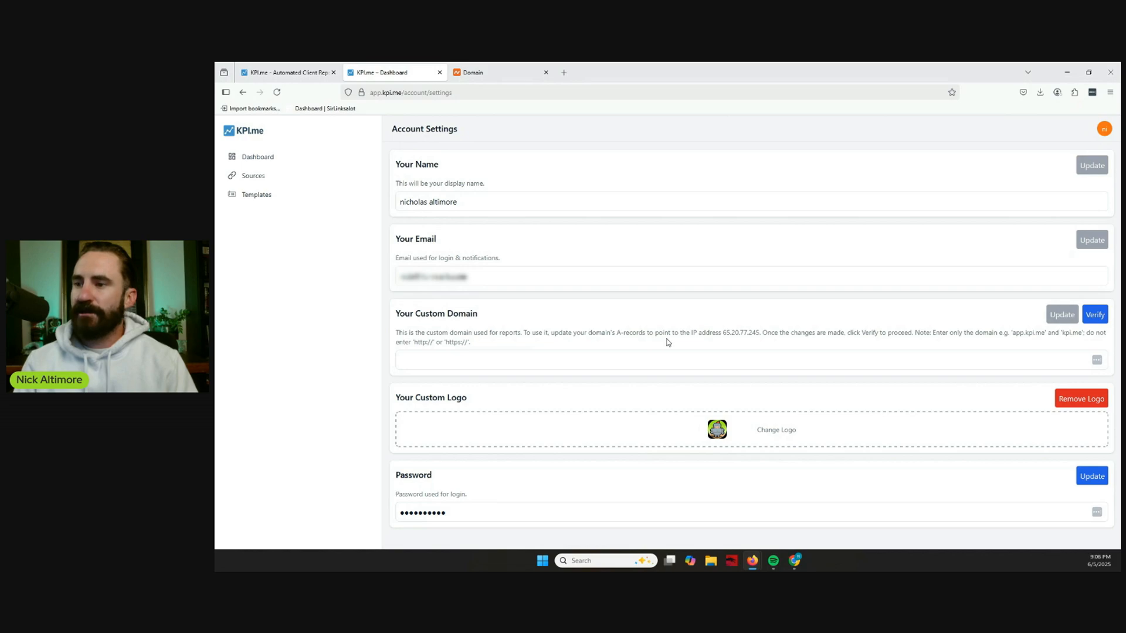
Copy the IP address 65.20.77.245 from the custom domain instructions.
left_click_drag(722, 334, 760, 333)
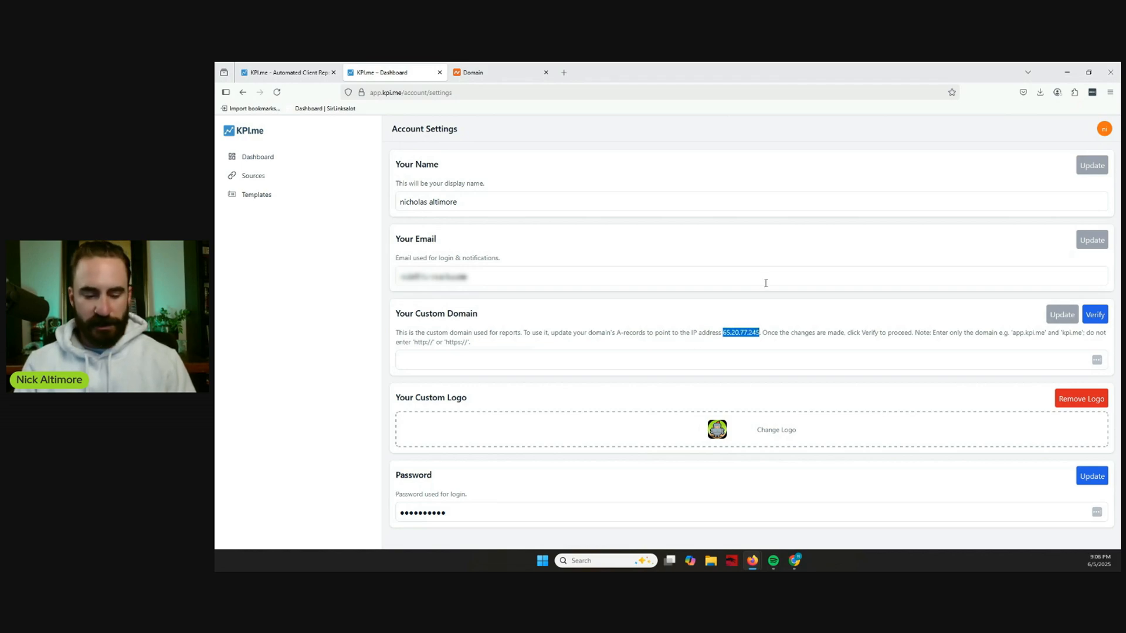
right_click(750, 333)
left_click(779, 345)
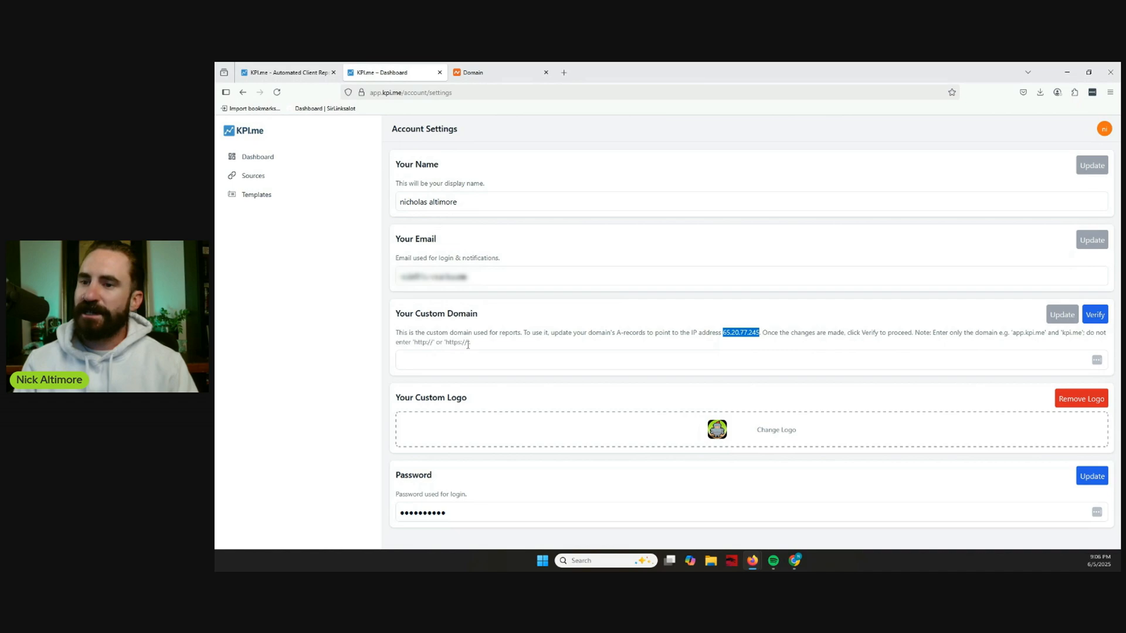
Set the custom domain for reports to reports.sirlinksalot.co and save it.
left_click(498, 364)
type("reports.sirlinksalot.co")
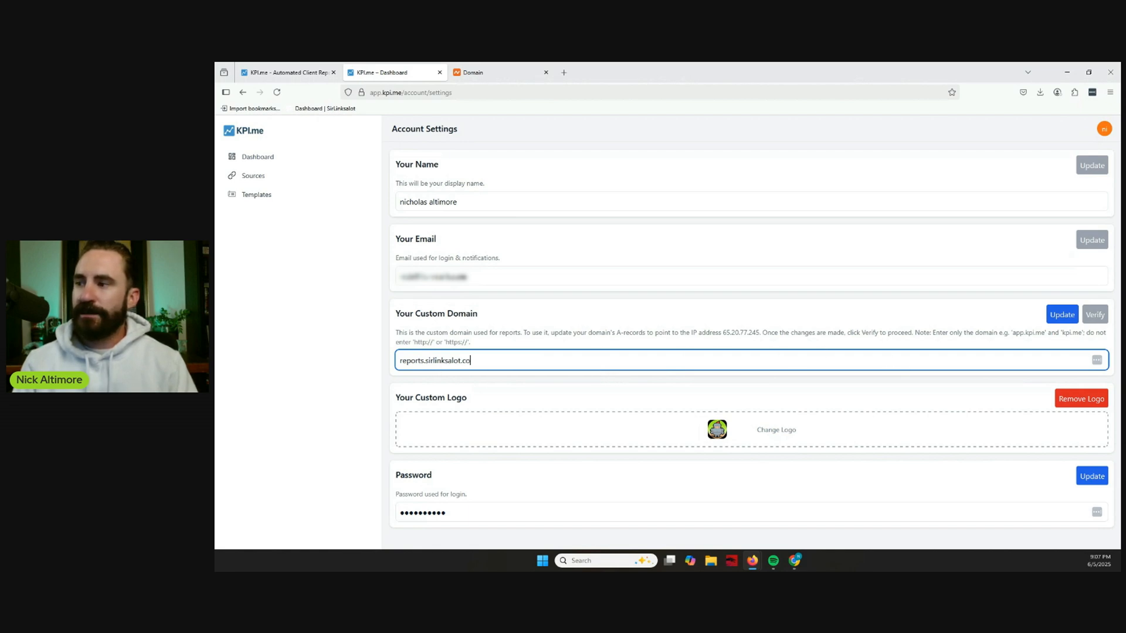
left_click(1062, 316)
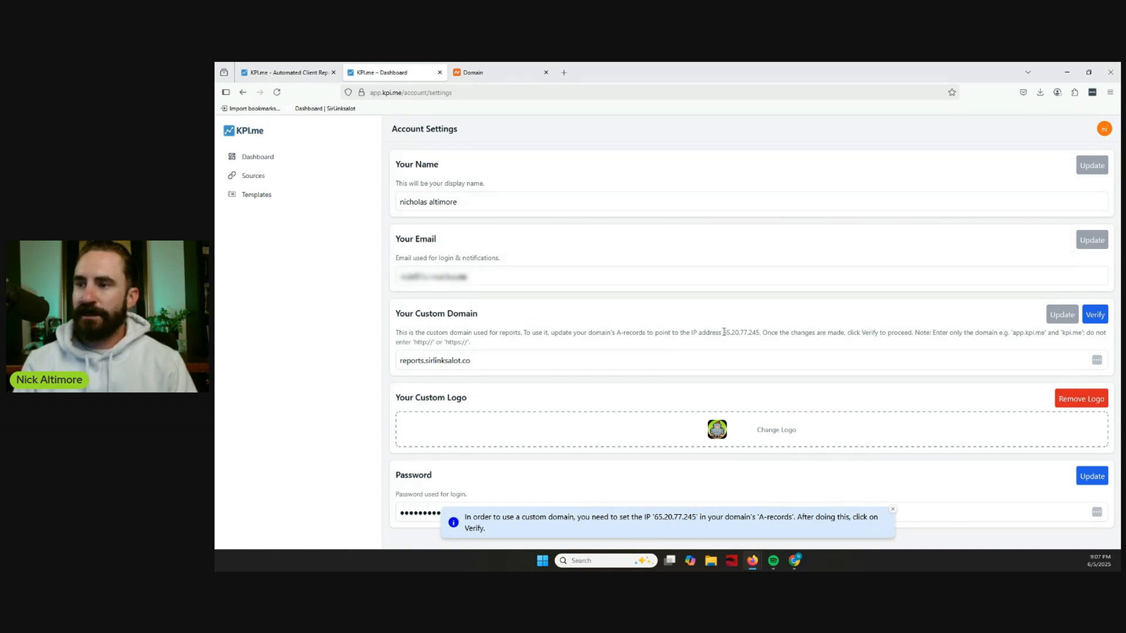
Switch to Namecheap and open the Advanced DNS host records of sirlinksalot.co.
left_click_drag(723, 333, 756, 330)
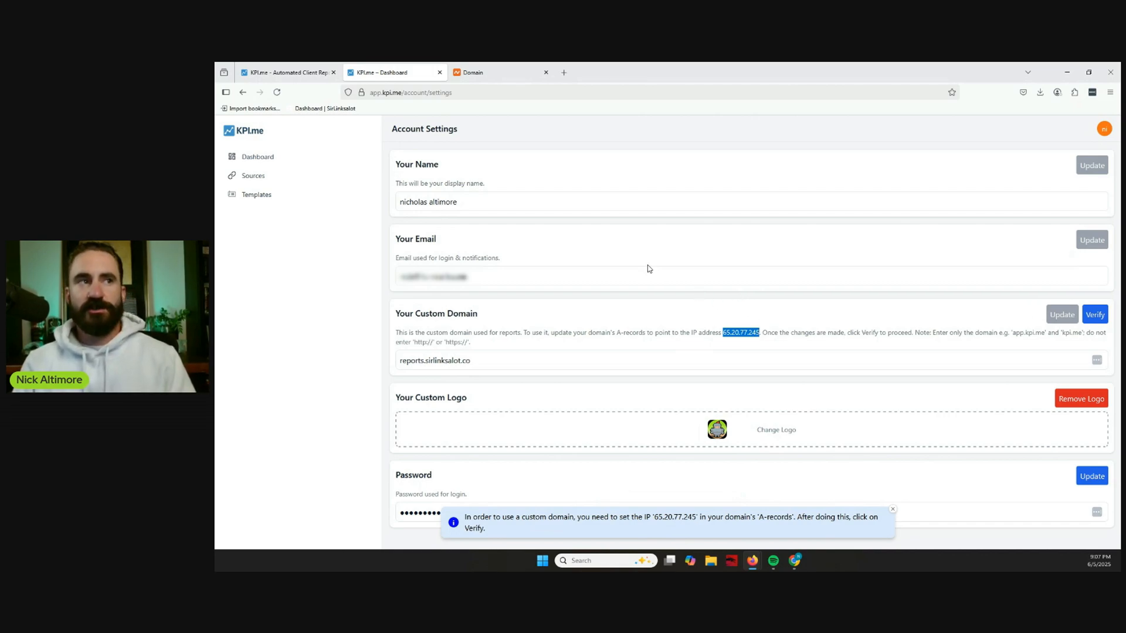
left_click(497, 70)
mouse_move(731, 149)
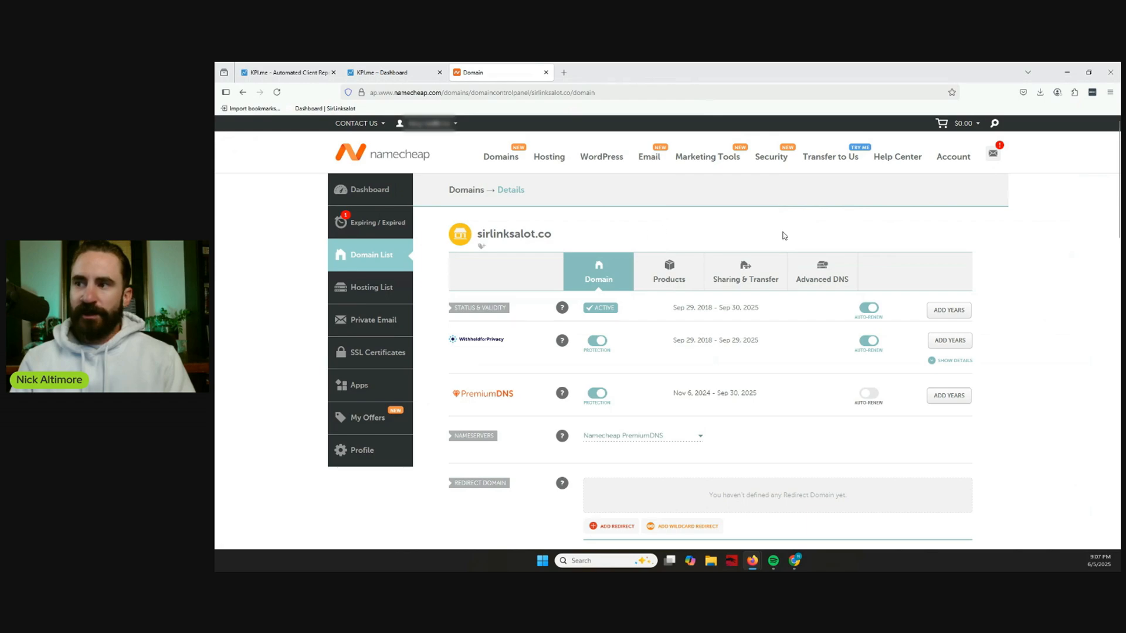
left_click(833, 288)
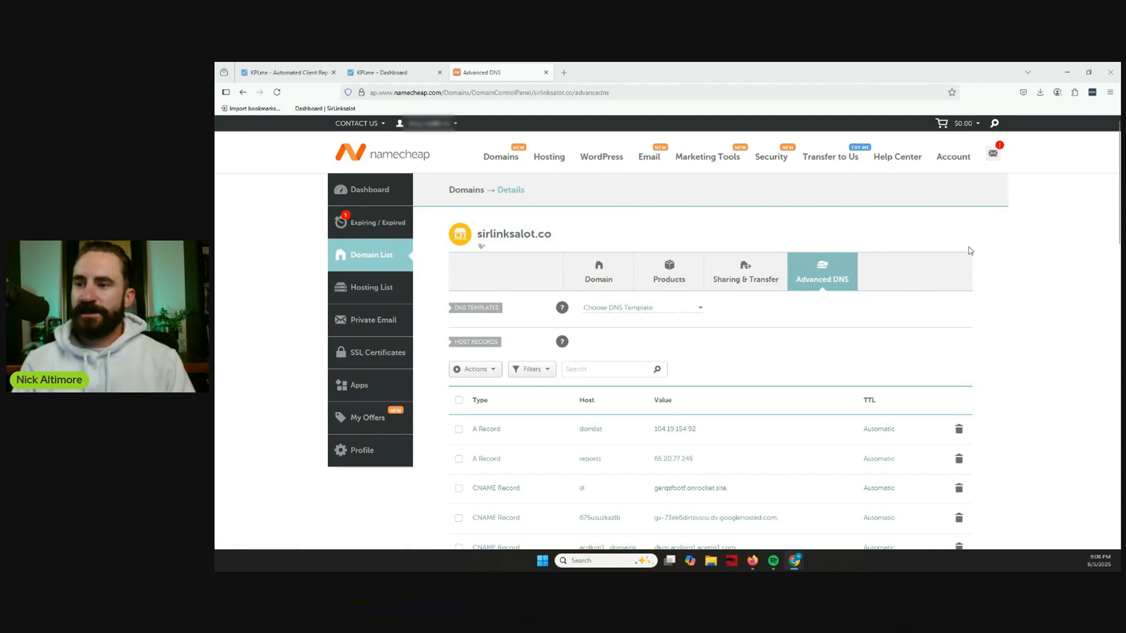
scroll(1020, 199, "down", 2)
scroll(1020, 199, "down", 2)
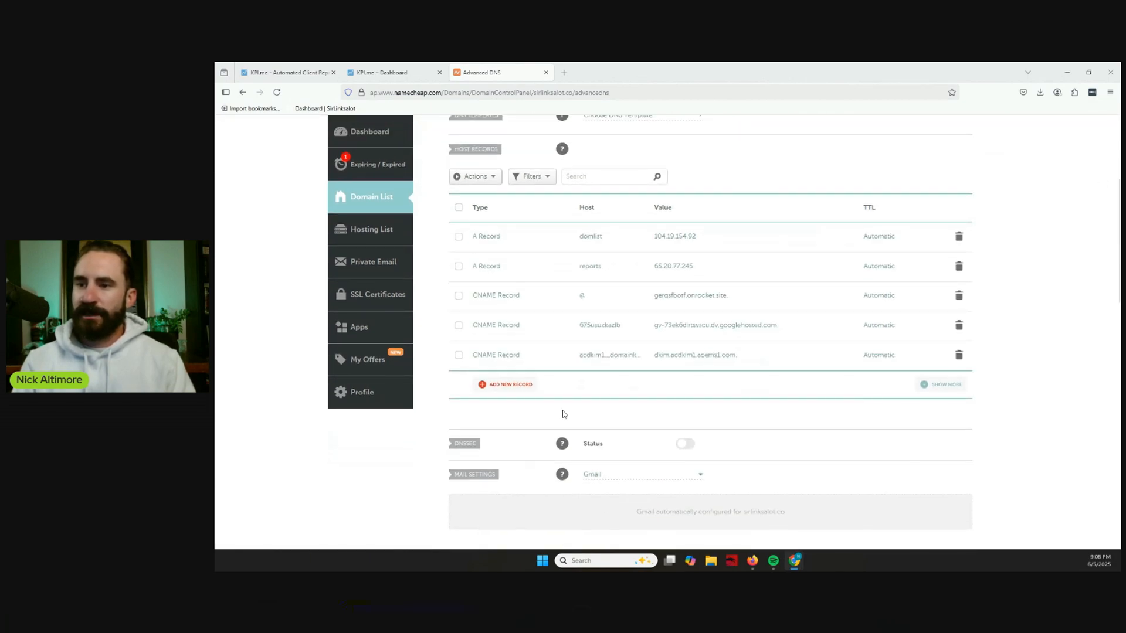
Fill in a new A record for sirlinksalot.co with the host reports and the IP address 65.20.77.245.
left_click(510, 385)
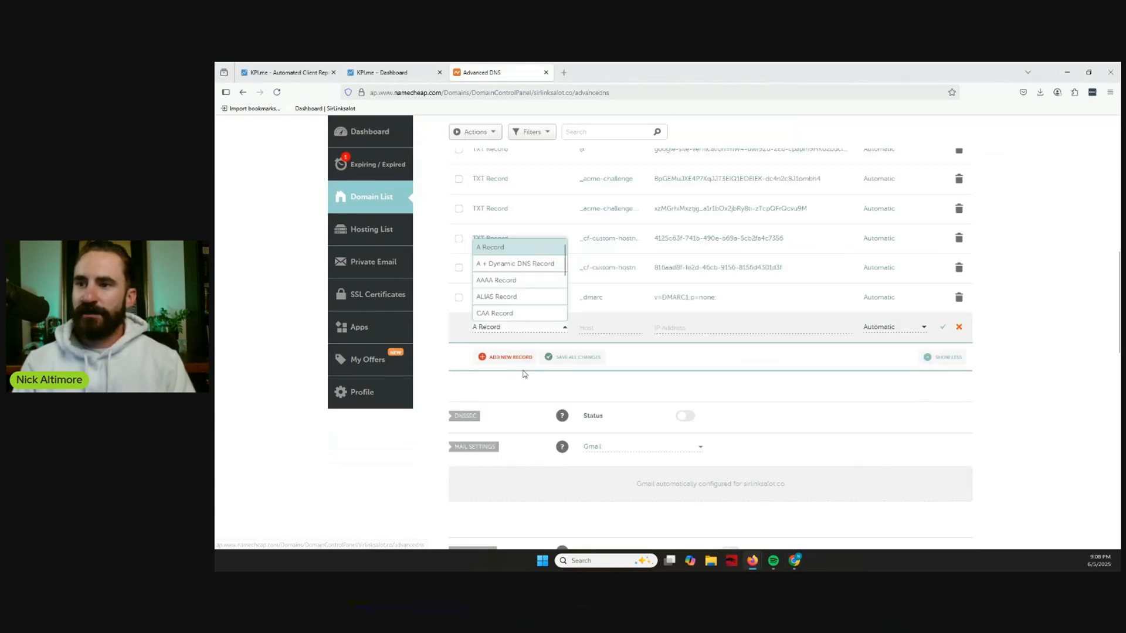
left_click(501, 249)
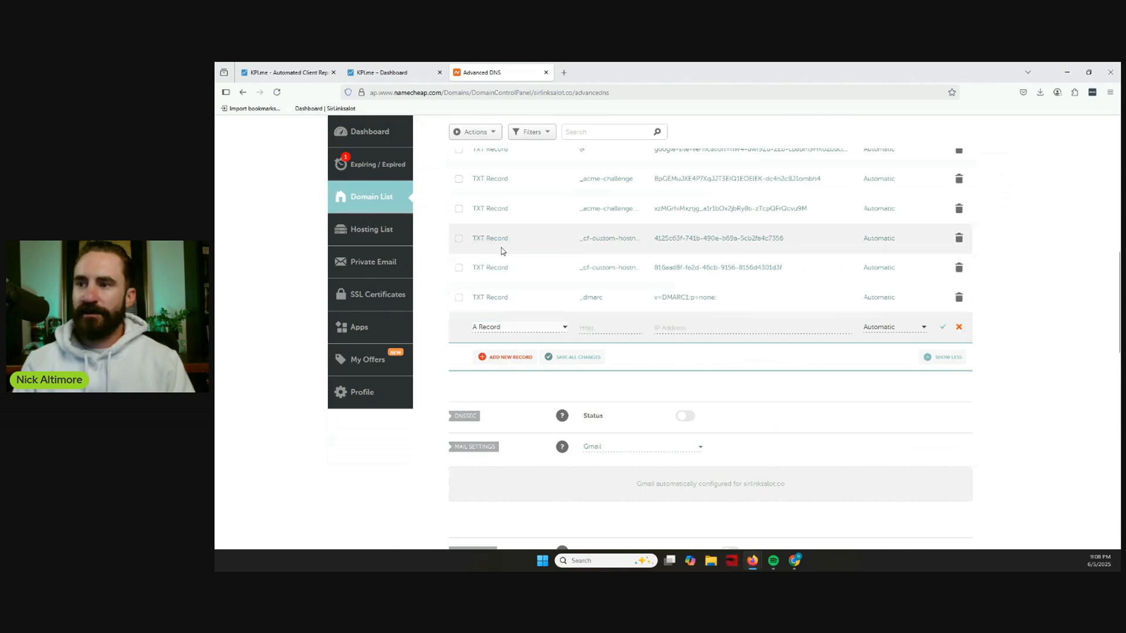
left_click(677, 326)
right_click(678, 326)
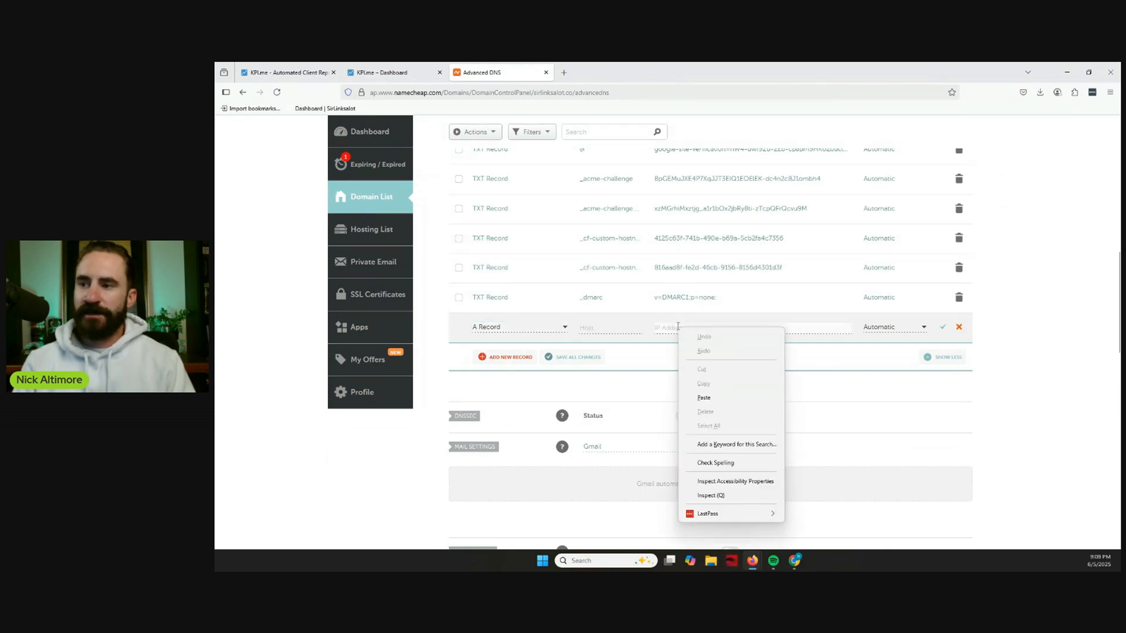
left_click(703, 398)
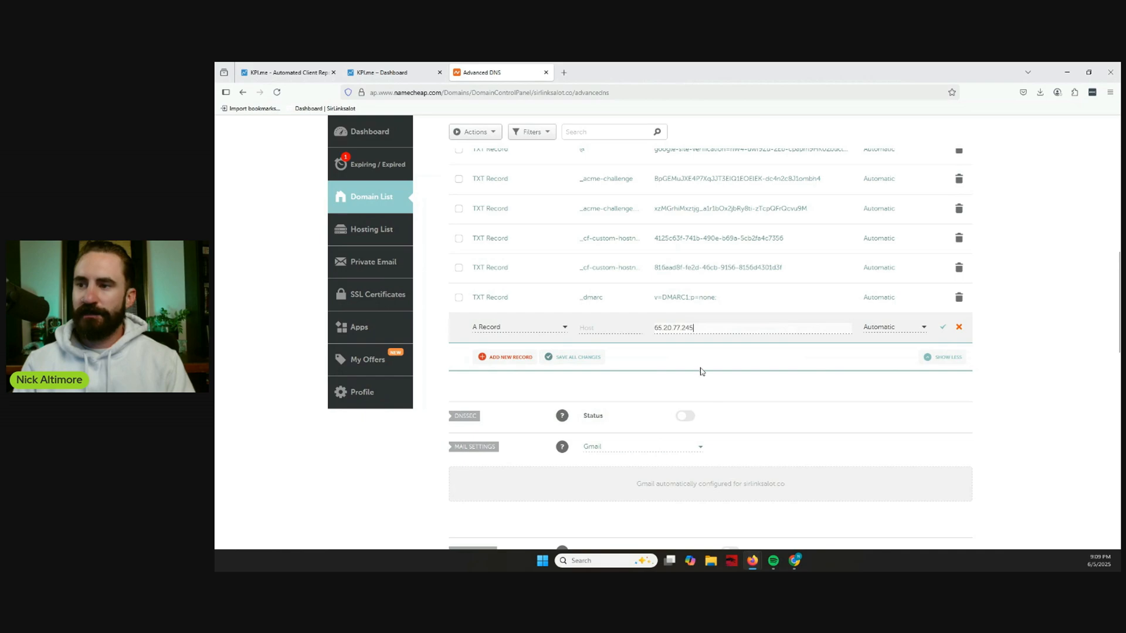
left_click(594, 330)
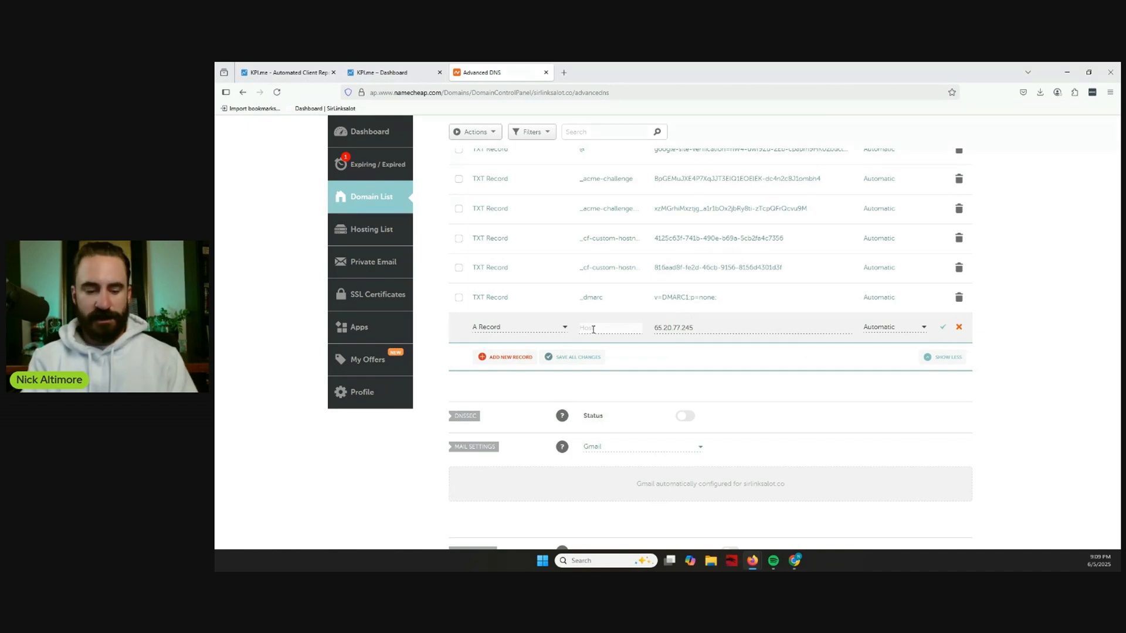
type("repo")
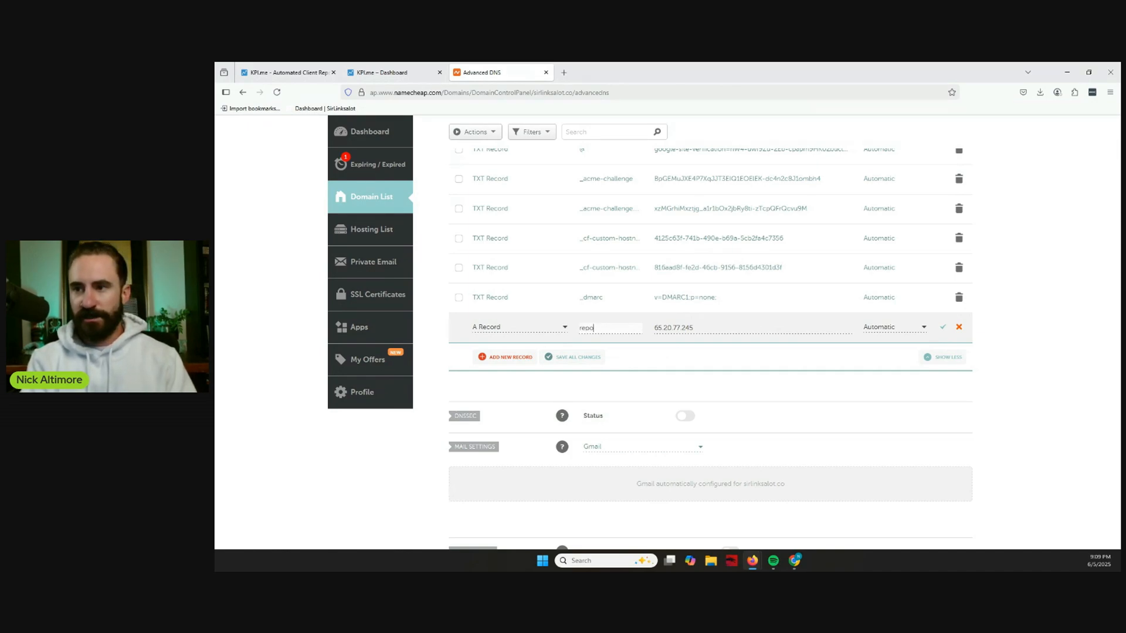
type("rts")
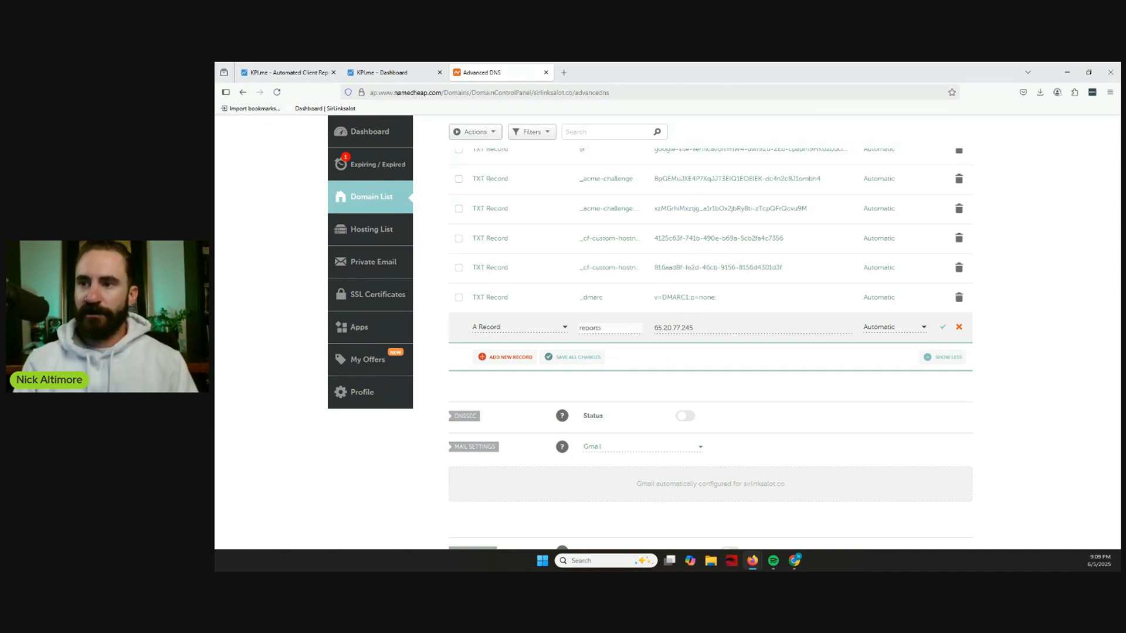
Check the existing A record for the reports host and discard the unsaved new record.
scroll(683, 328, "up", 1)
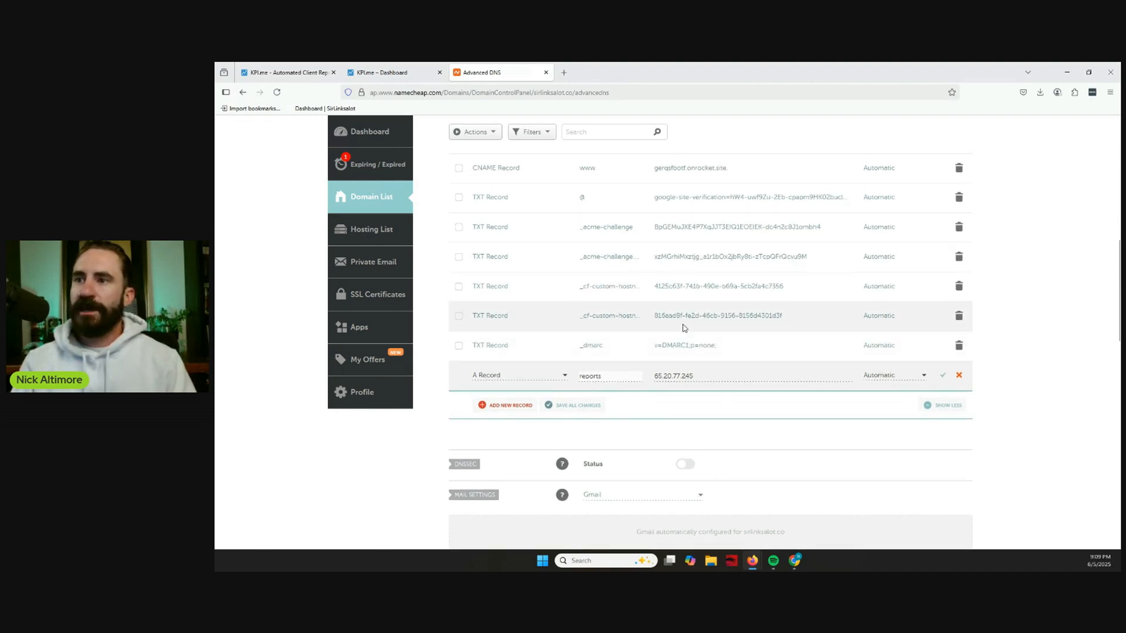
scroll(683, 328, "up", 5)
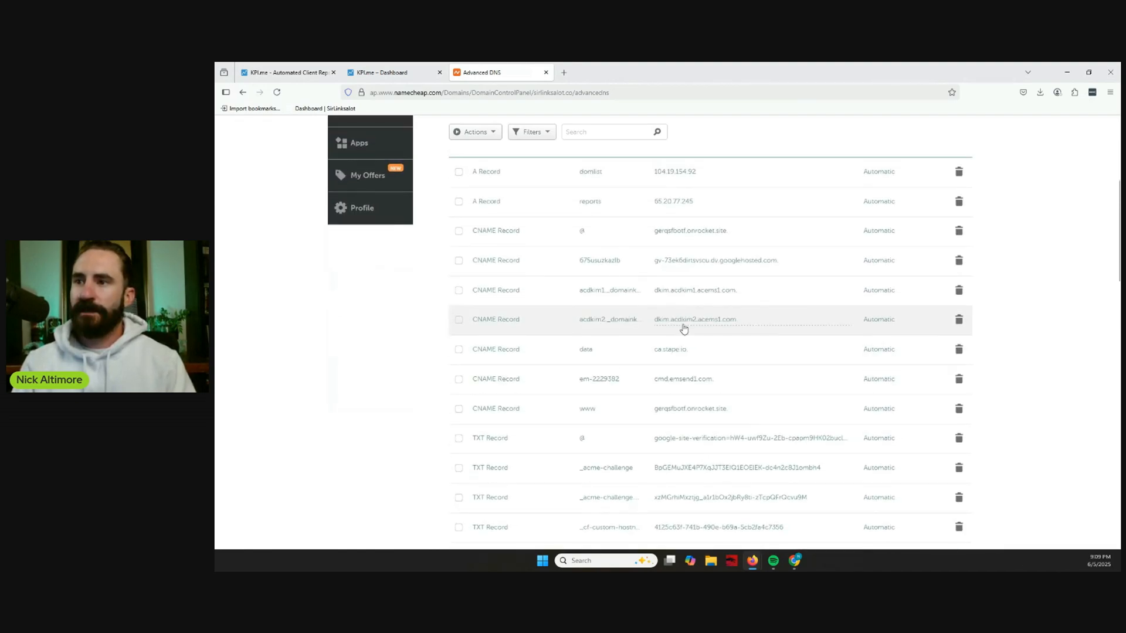
scroll(683, 328, "up", 1)
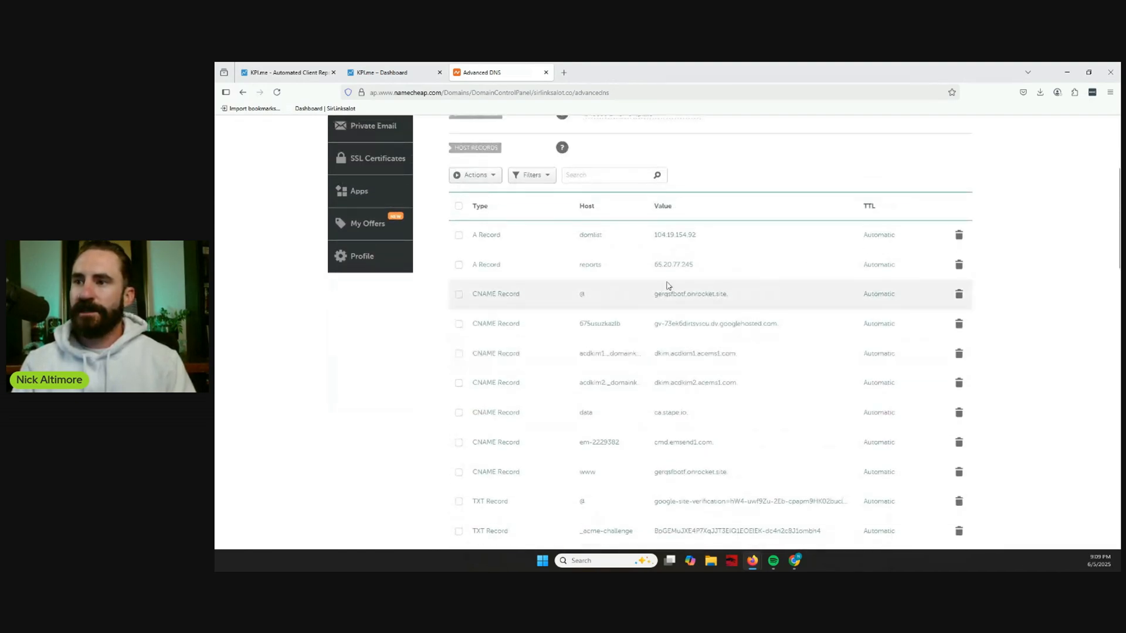
left_click(520, 265)
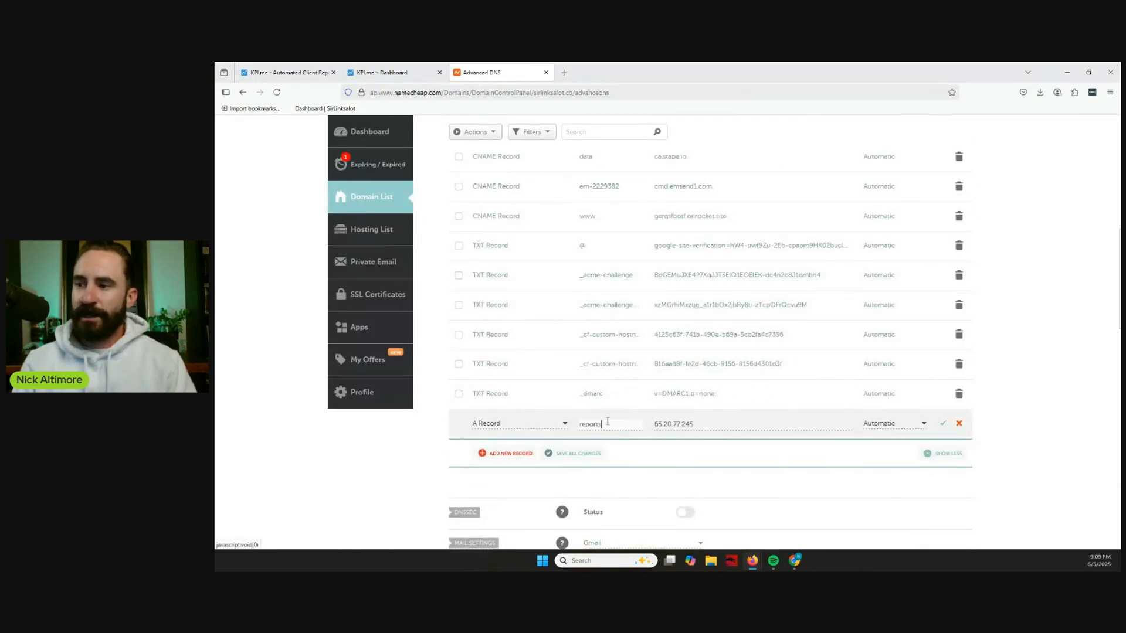
left_click(959, 424)
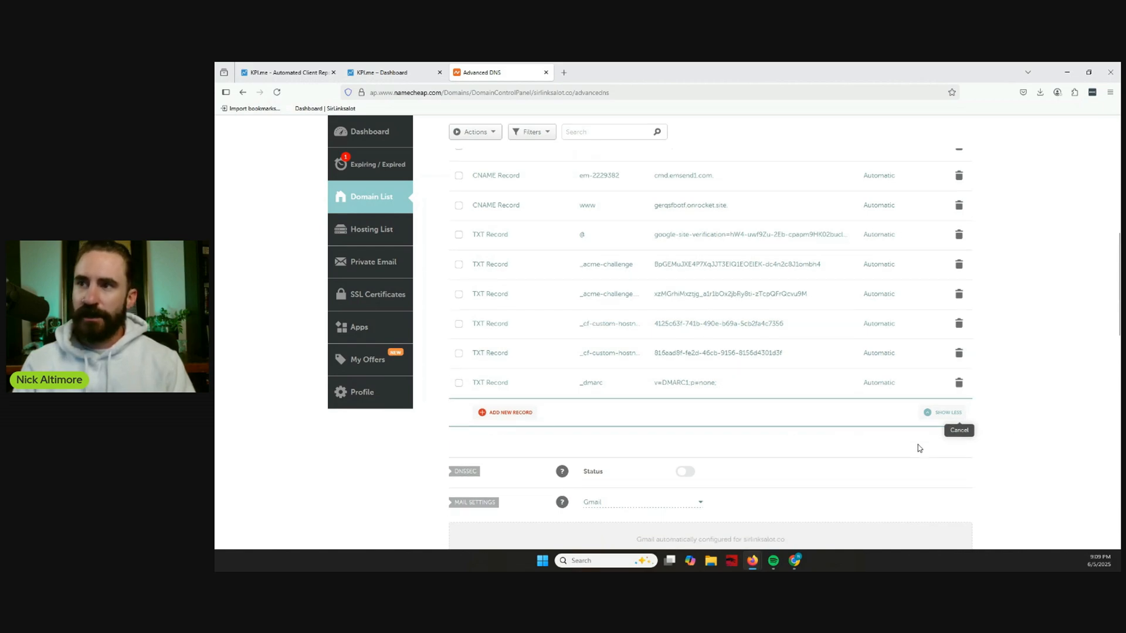
scroll(897, 440, "down", 3)
scroll(821, 404, "up", 3)
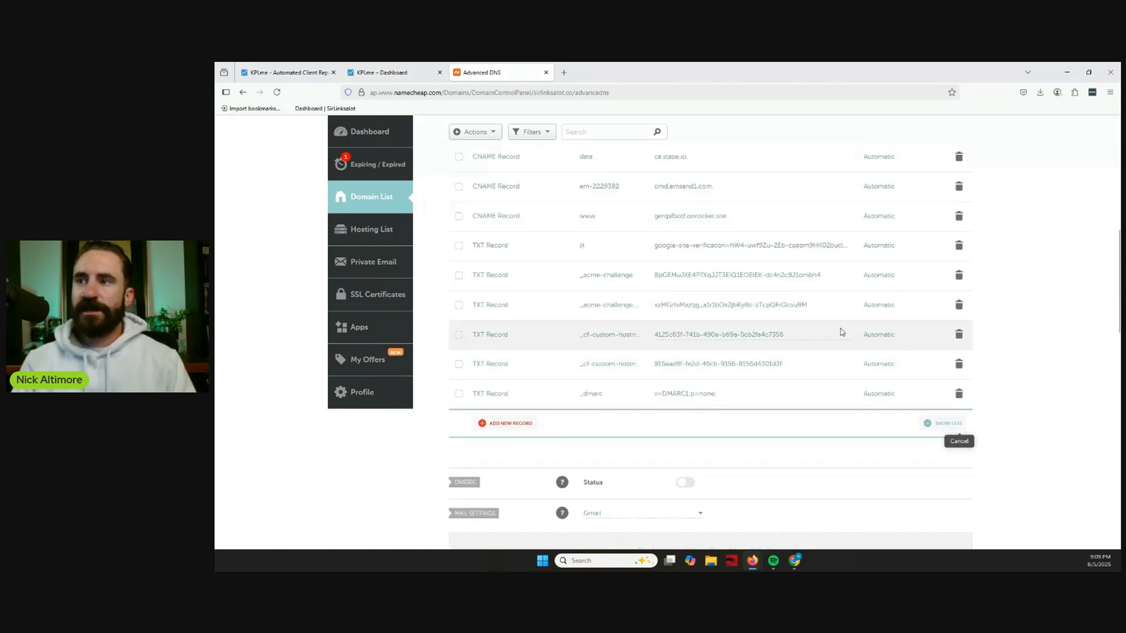
Switch back to the KPI.me account settings and verify the custom domain reports.sirlinksalot.co.
left_click(403, 67)
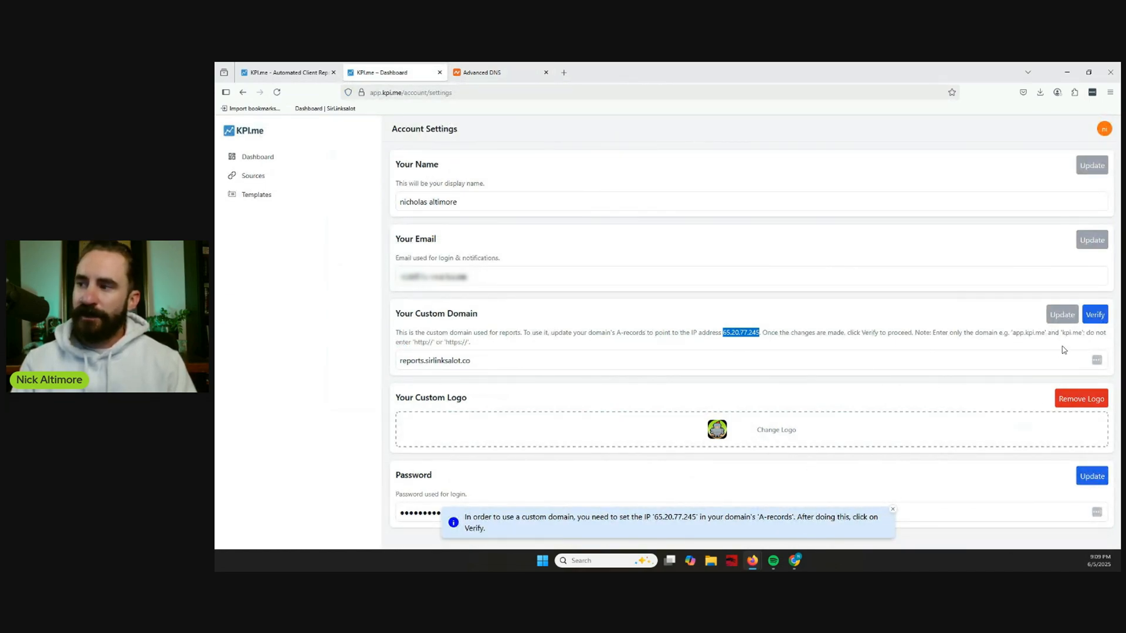
left_click(1094, 316)
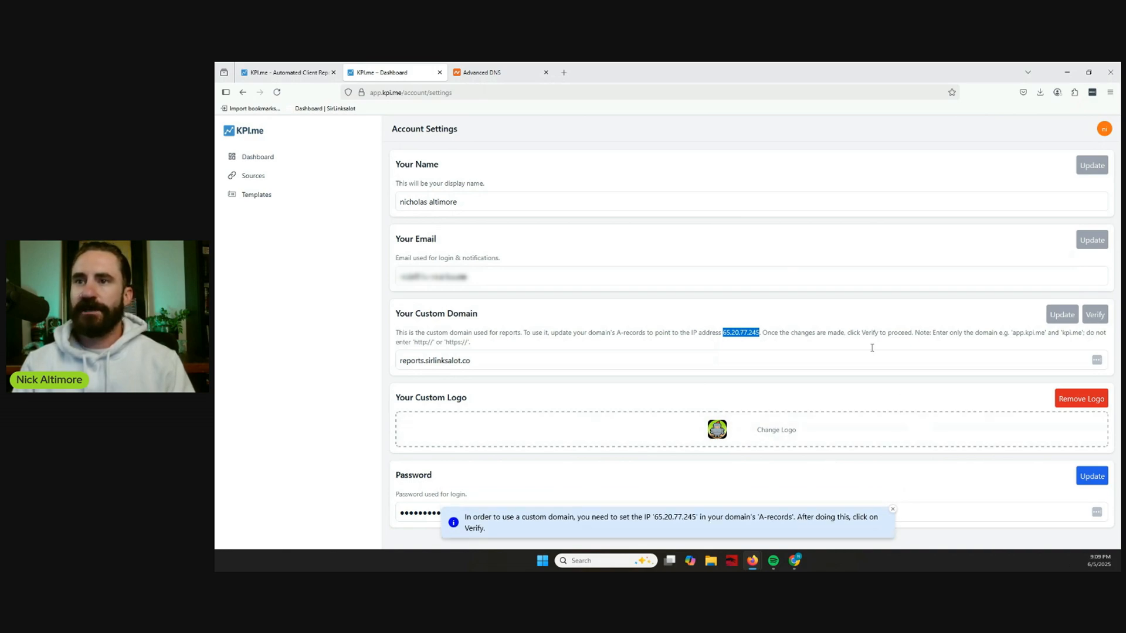
Copy the share link of the SirLinksalot dashboard and open it in a new browser tab.
left_click(273, 159)
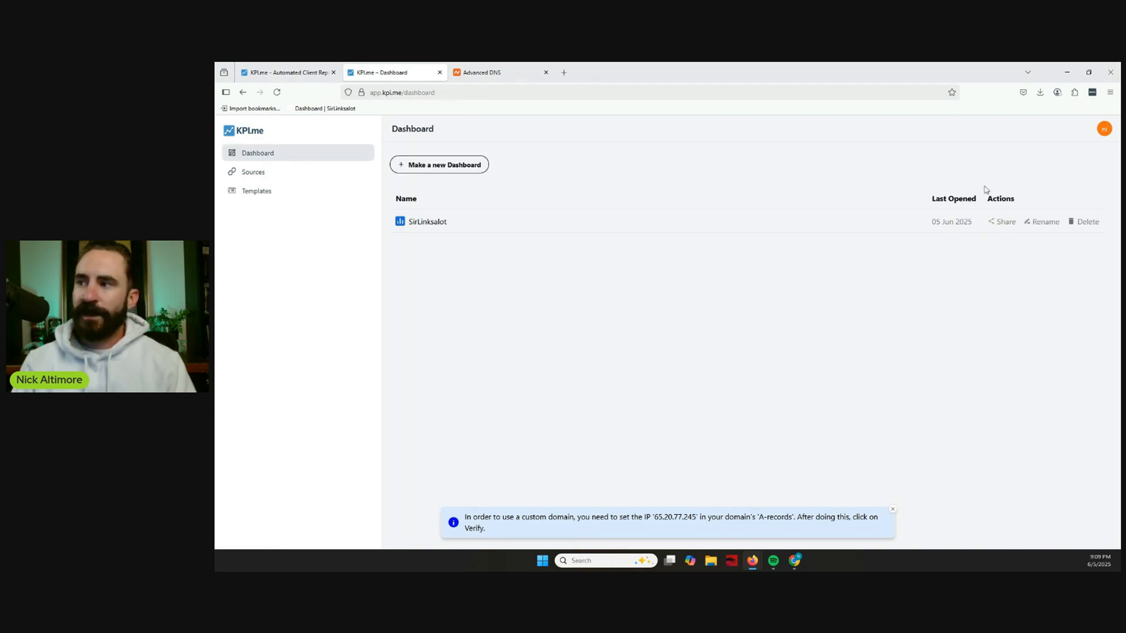
left_click(1004, 221)
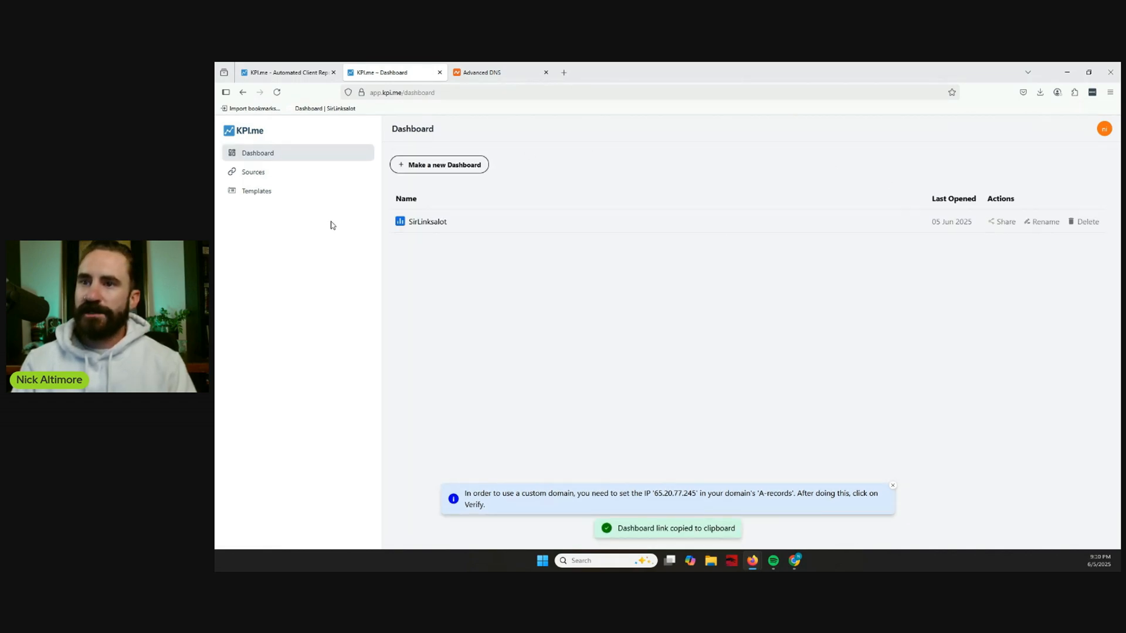
left_click(563, 73)
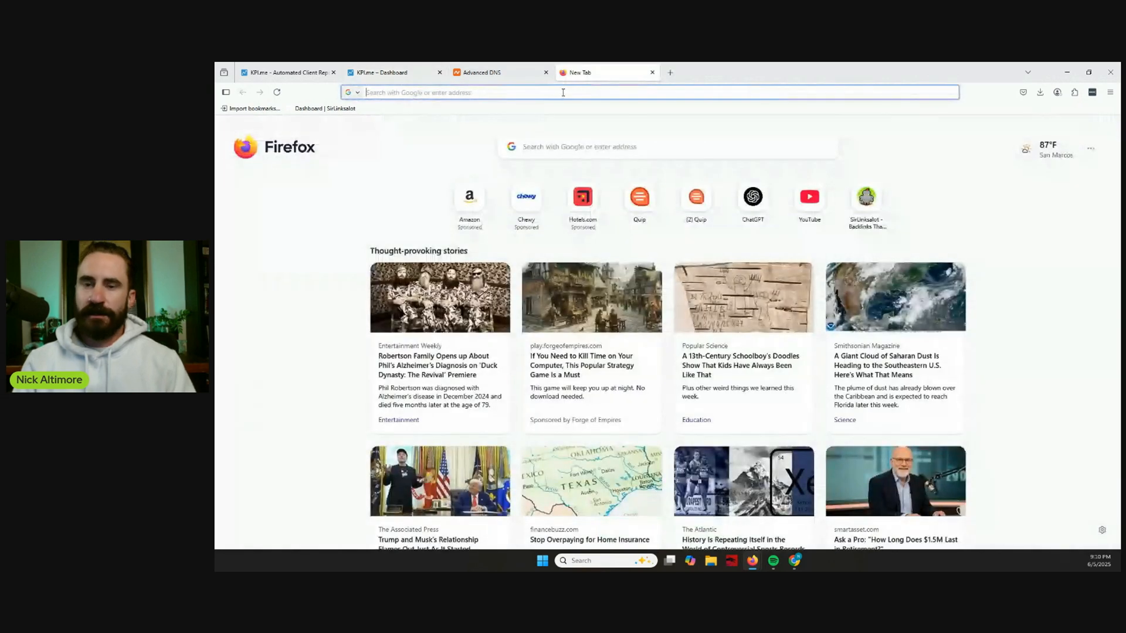
key("ctrl+v")
key("Return")
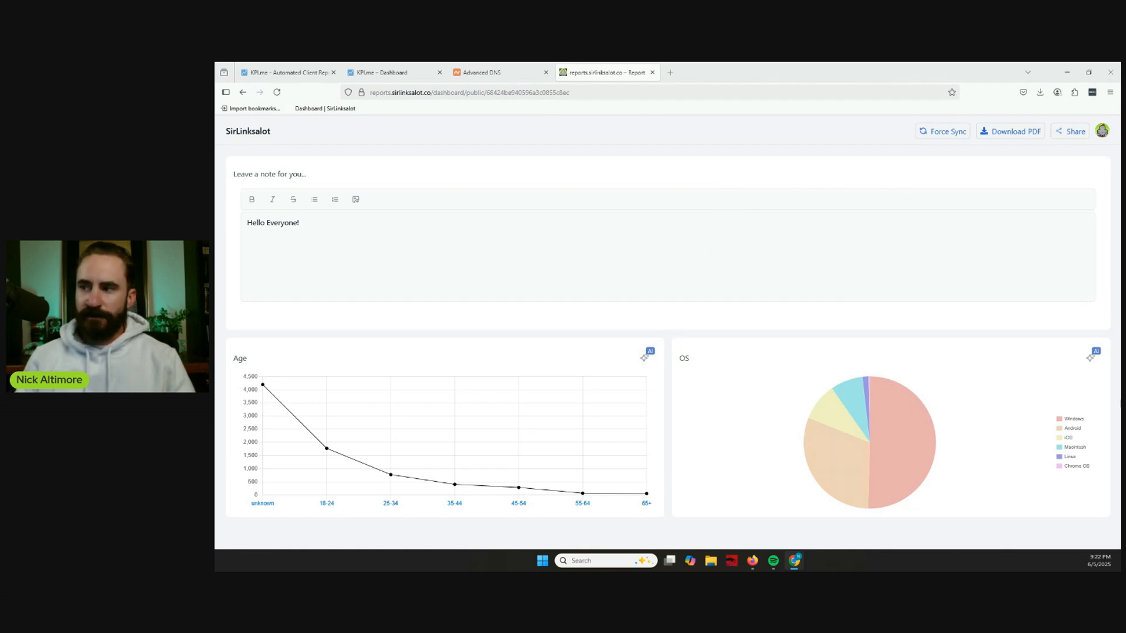
Generate an AI analysis of the Age chart in the shared report and read through its insights.
left_click(647, 360)
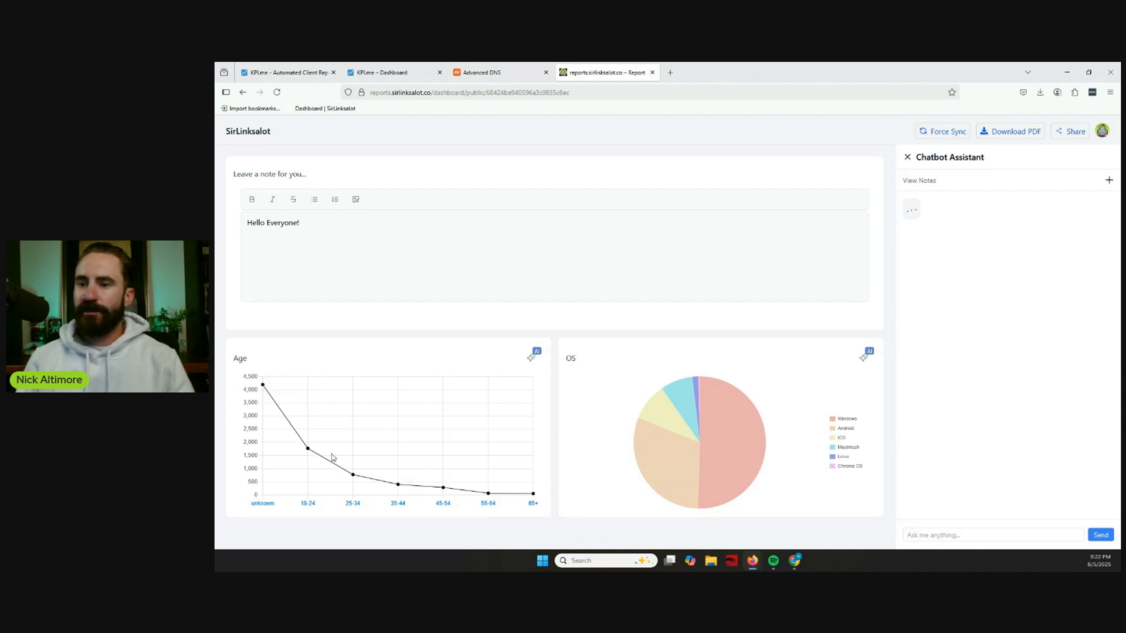
mouse_move(748, 444)
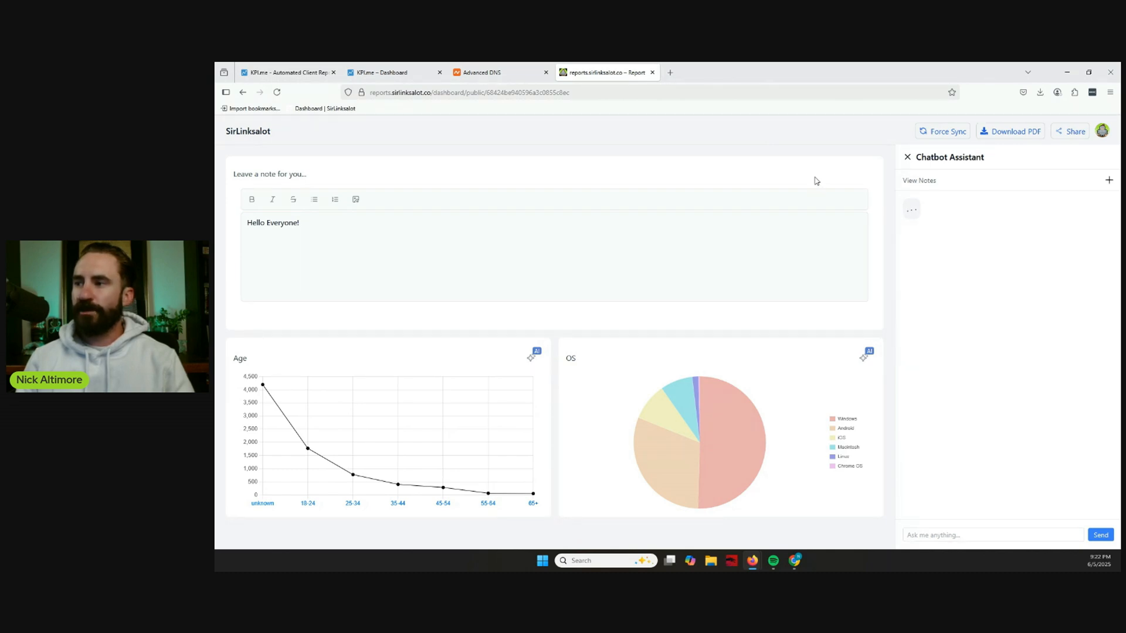
scroll(1005, 349, "up", 2)
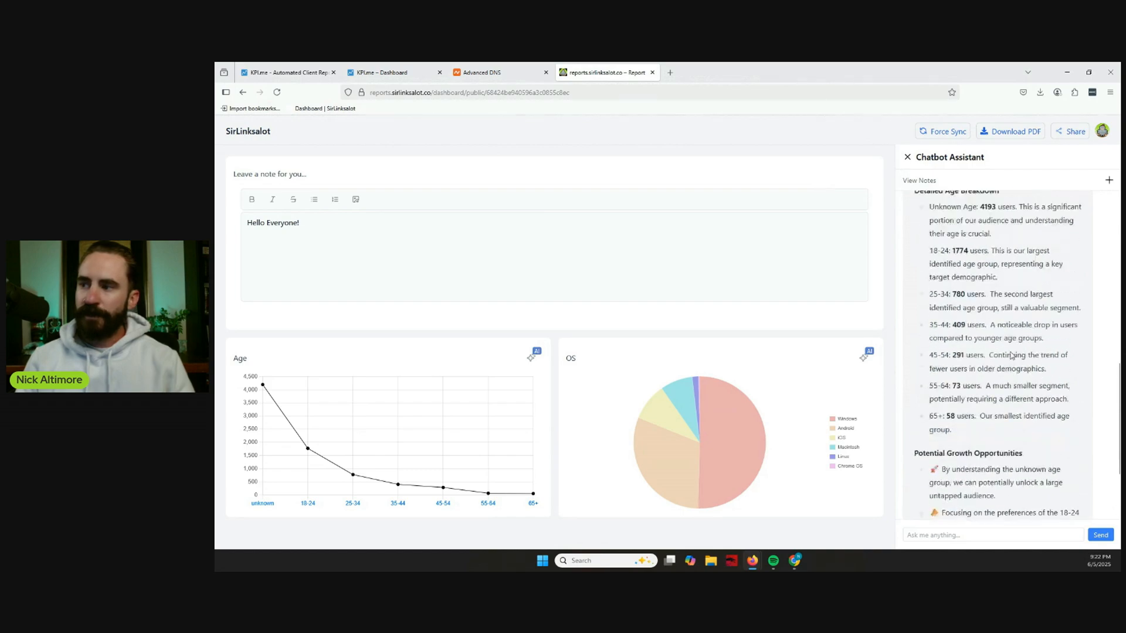
scroll(1010, 355, "up", 8)
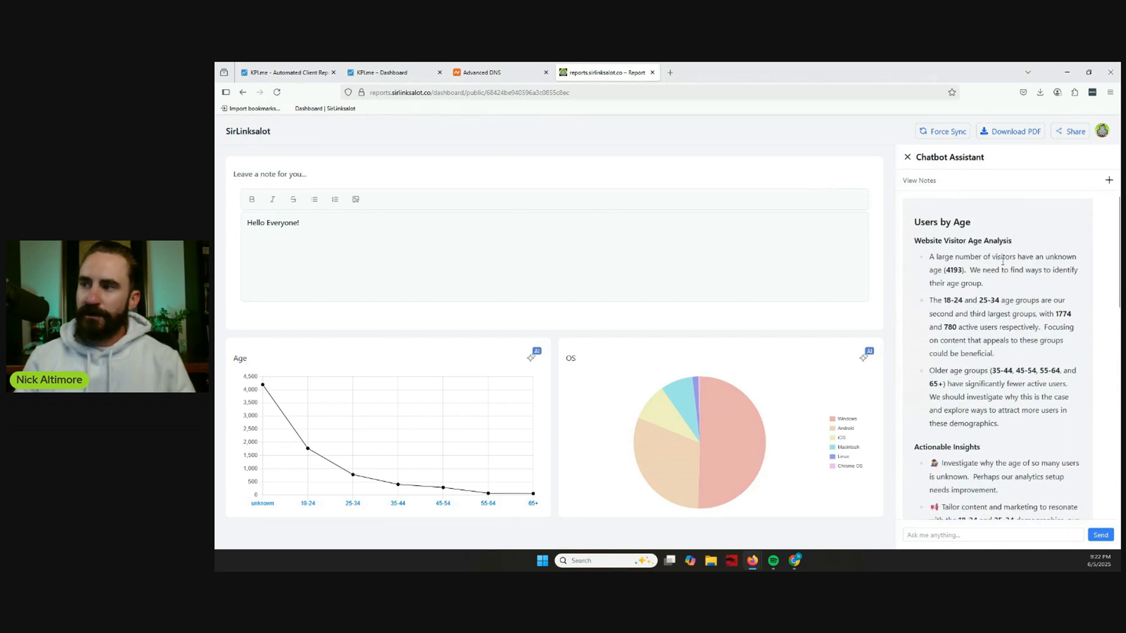
scroll(979, 308, "down", 5)
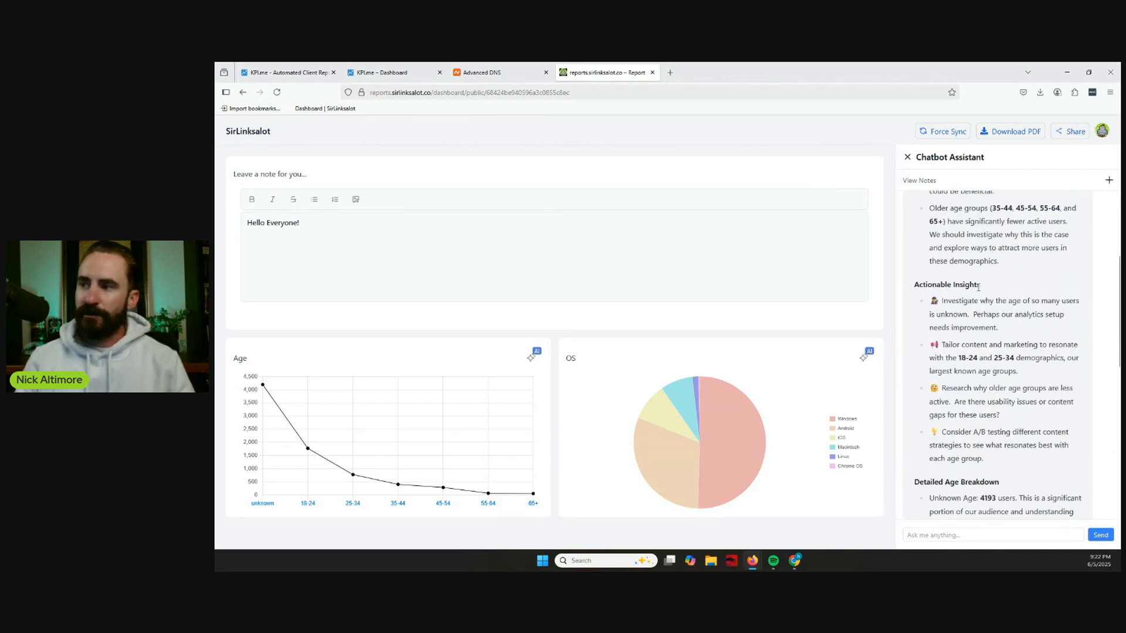
scroll(978, 290, "down", 5)
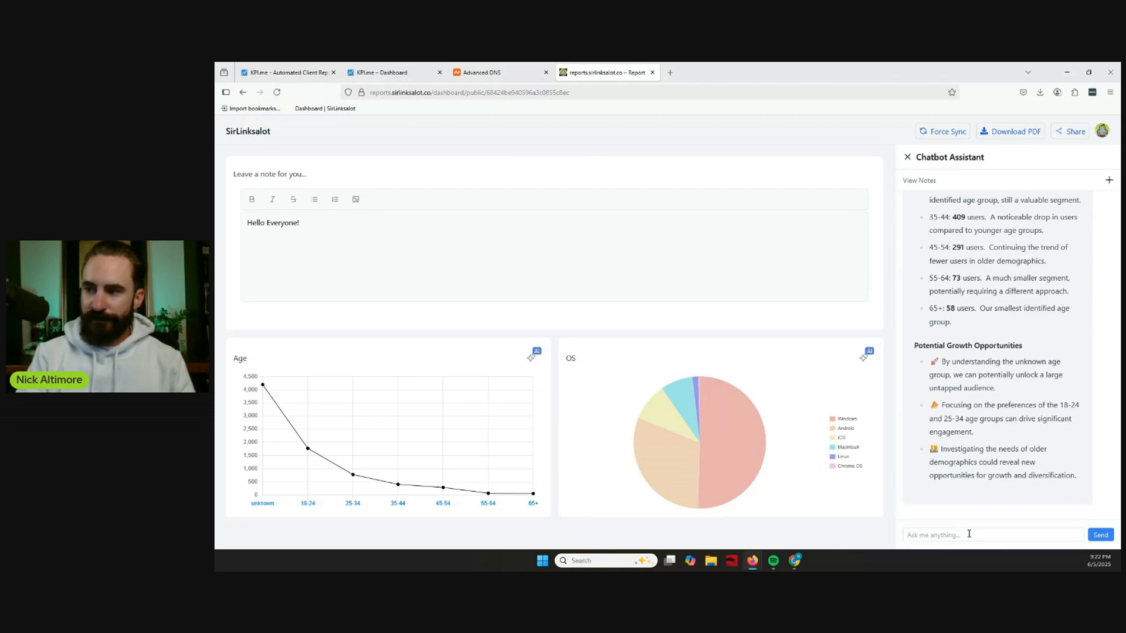
Ask the chatbot assistant "how can i target younger audiences?".
type("how ca")
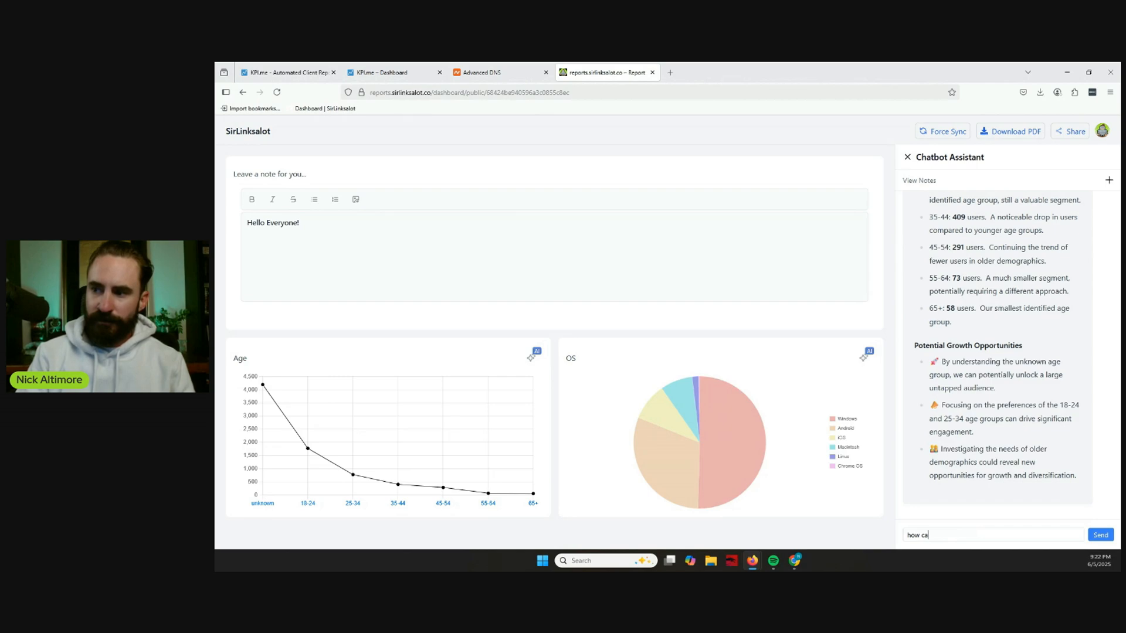
type("n i target")
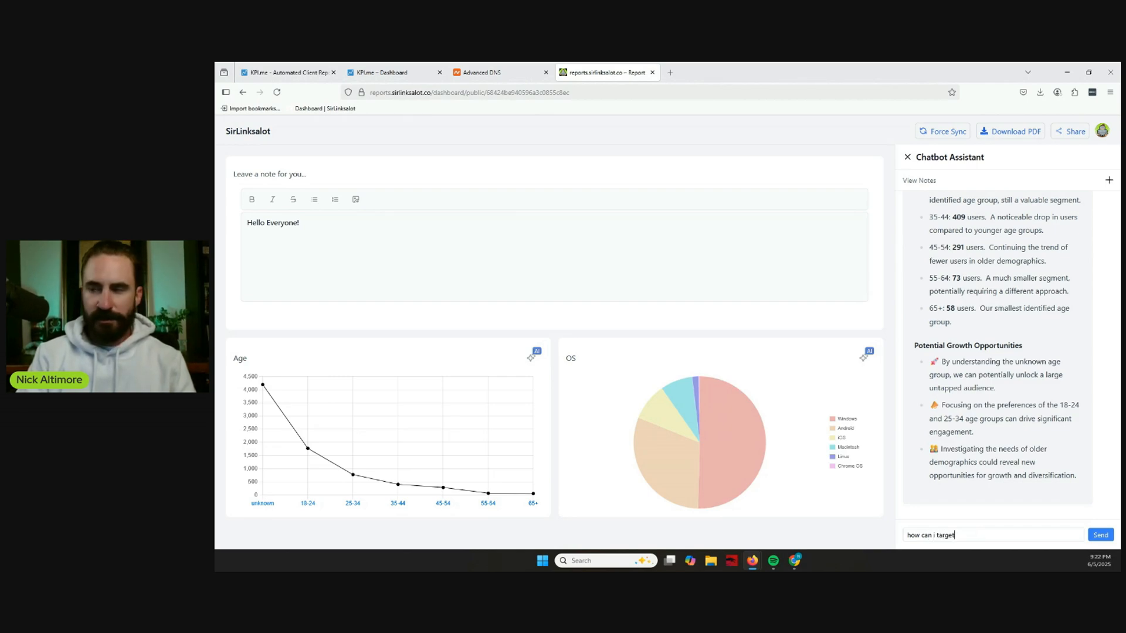
type(" younger audi")
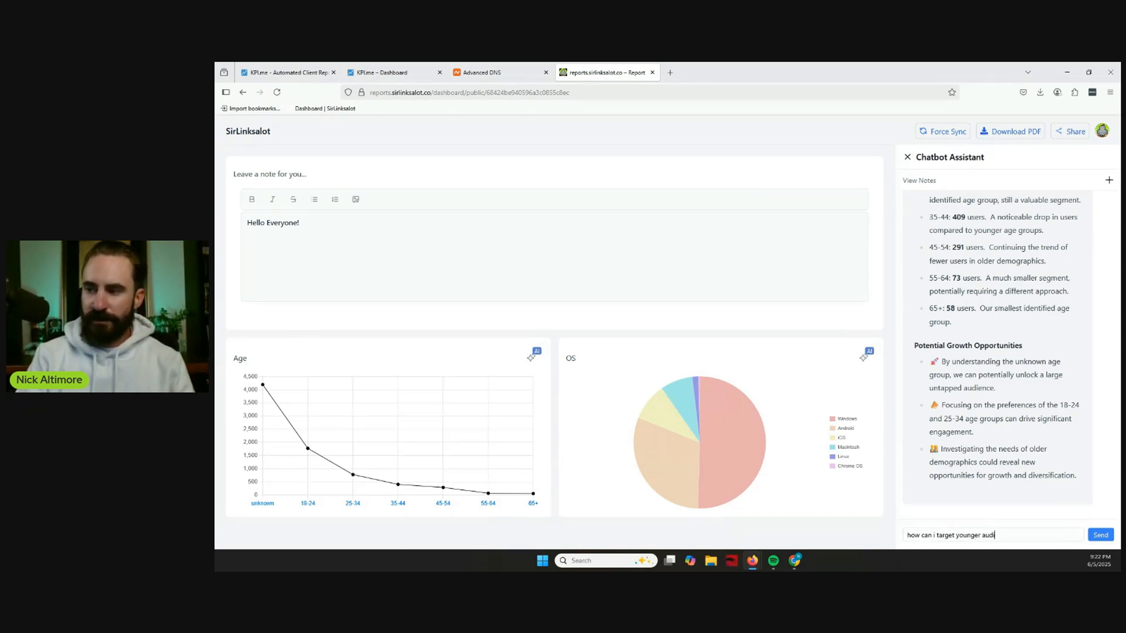
type("ences?")
key("Return")
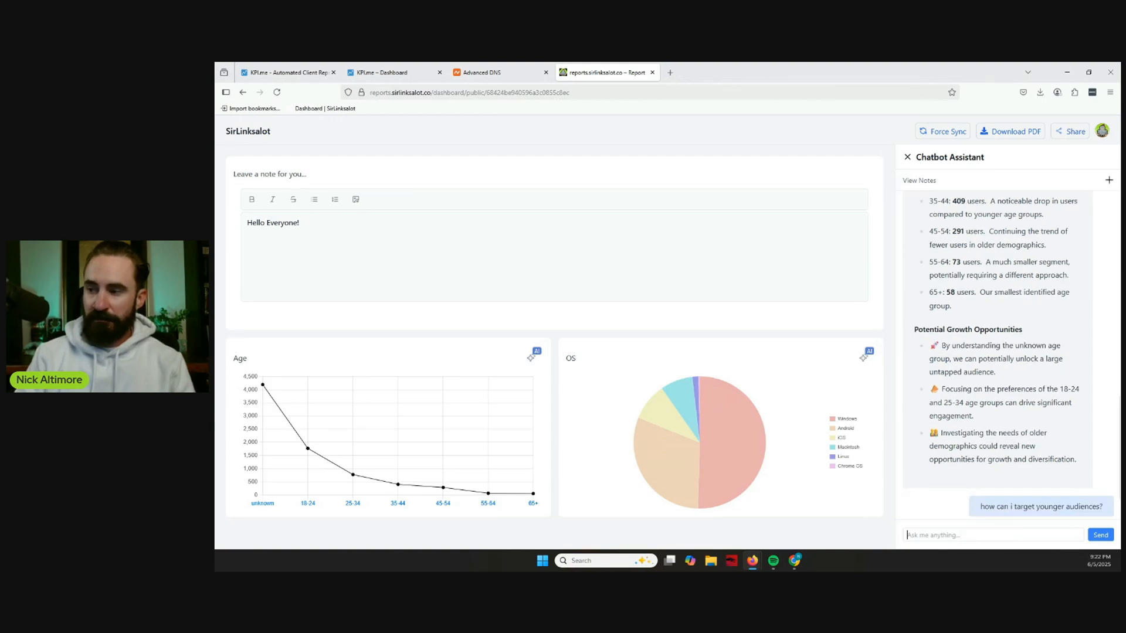